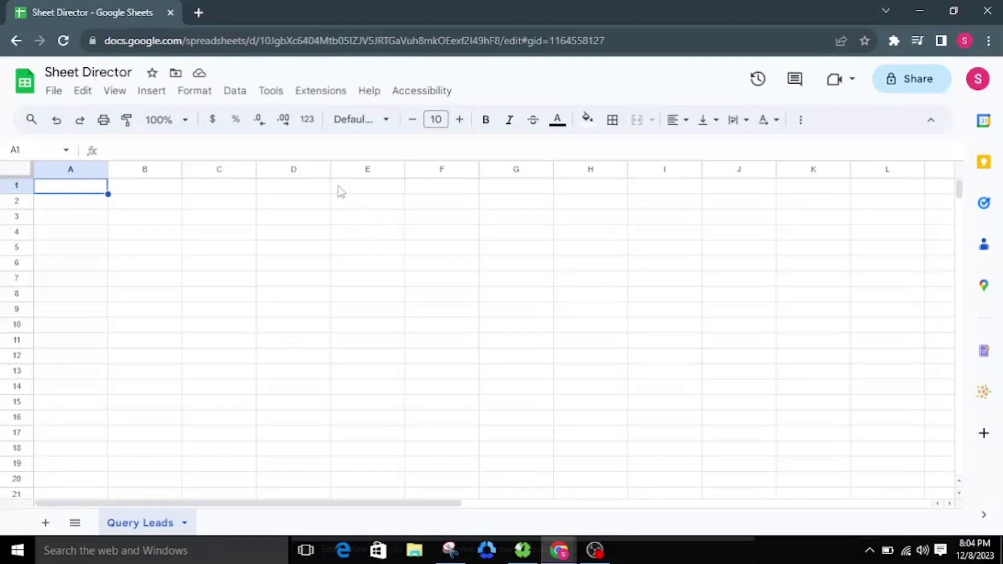
# Step: Start the Sheet Director add-on from the Extensions menu
pyautogui.click(320, 90)
pyautogui.click(89, 189)
pyautogui.click(320, 90)
pyautogui.moveTo(413, 375)
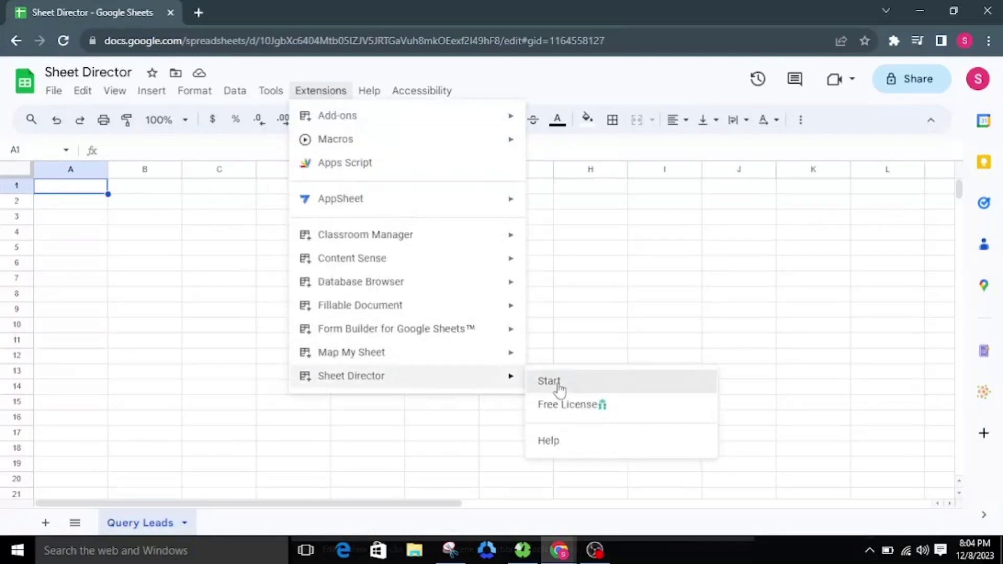
pyautogui.click(558, 384)
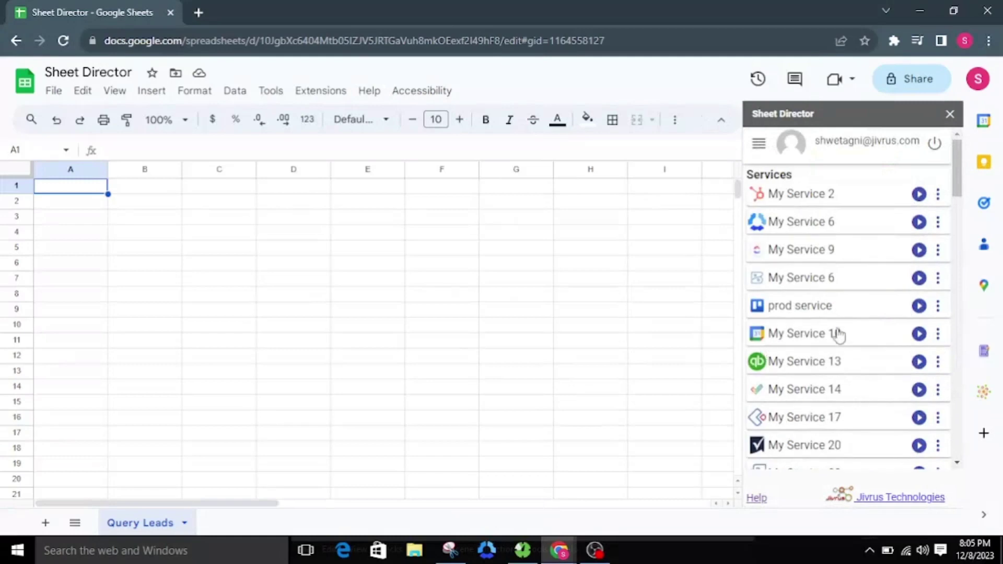
# Step: Create a new Zoho CRM connection and begin linking it to Zoho CRM
pyautogui.scroll(-10, 833, 332)
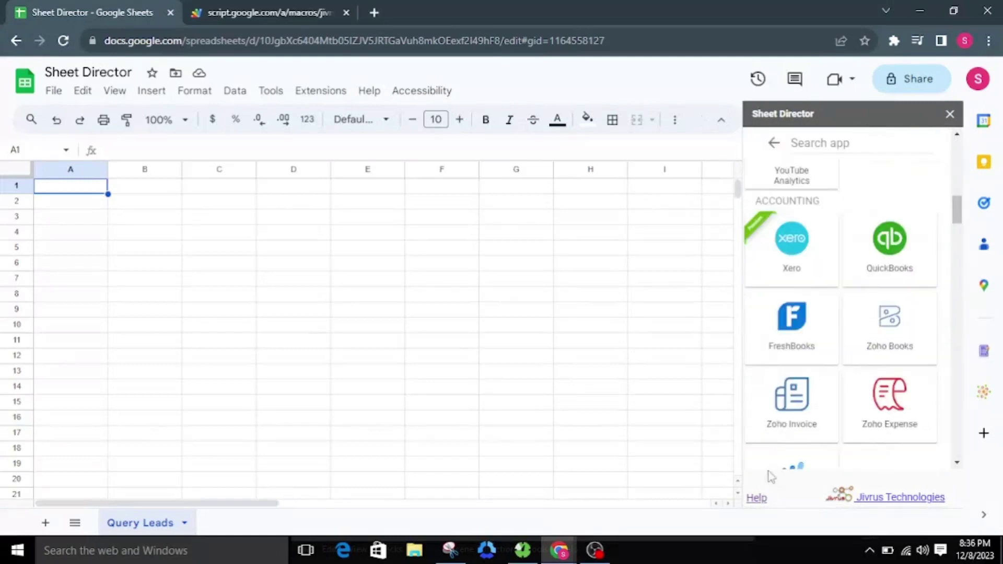
pyautogui.scroll(10, 818, 336)
pyautogui.scroll(-3, 818, 337)
pyautogui.scroll(-10, 818, 336)
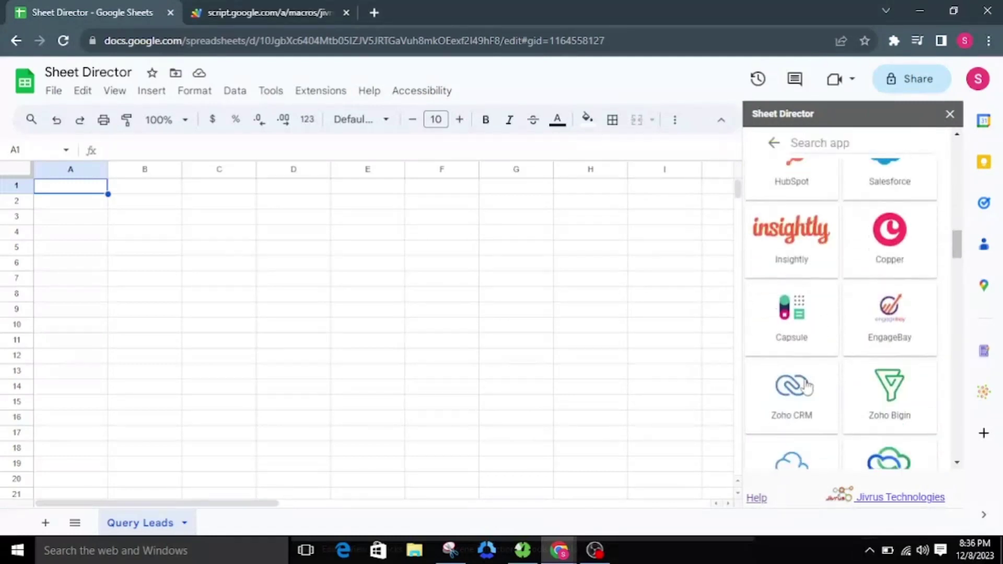
pyautogui.click(807, 387)
pyautogui.click(917, 381)
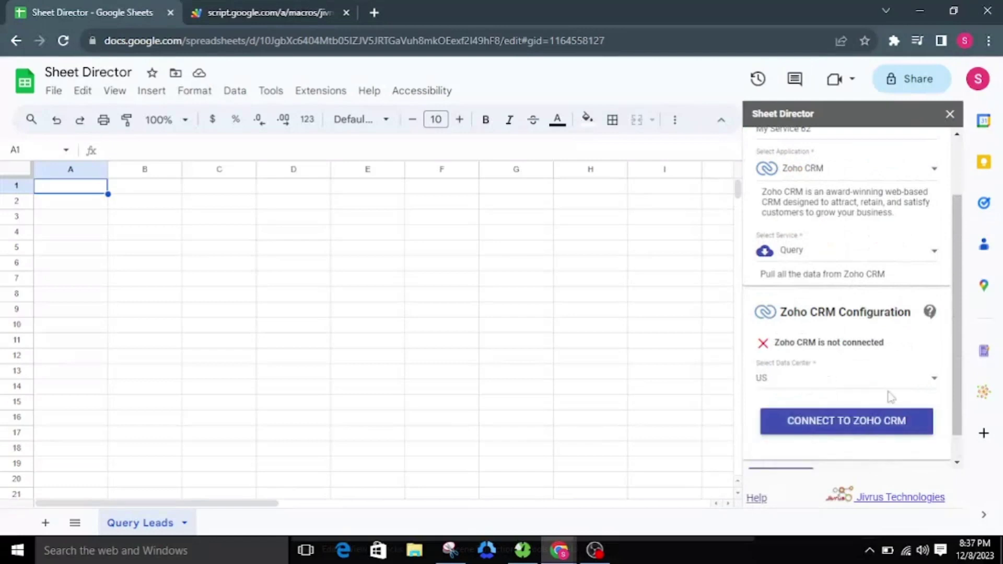
pyautogui.click(806, 425)
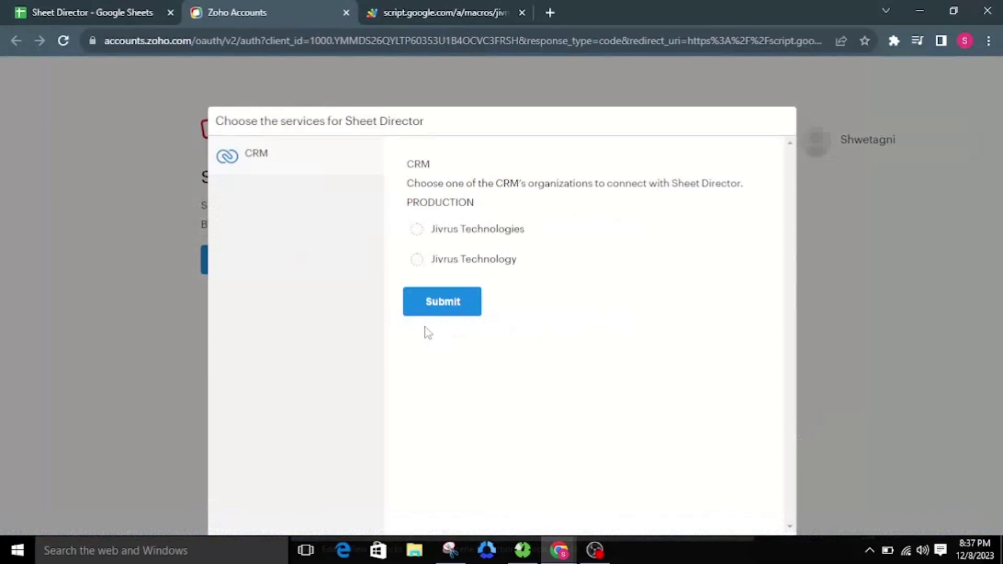
# Step: Choose the Jivrus Technologies organisation and accept Sheet Director's access request
pyautogui.click(451, 233)
pyautogui.click(460, 314)
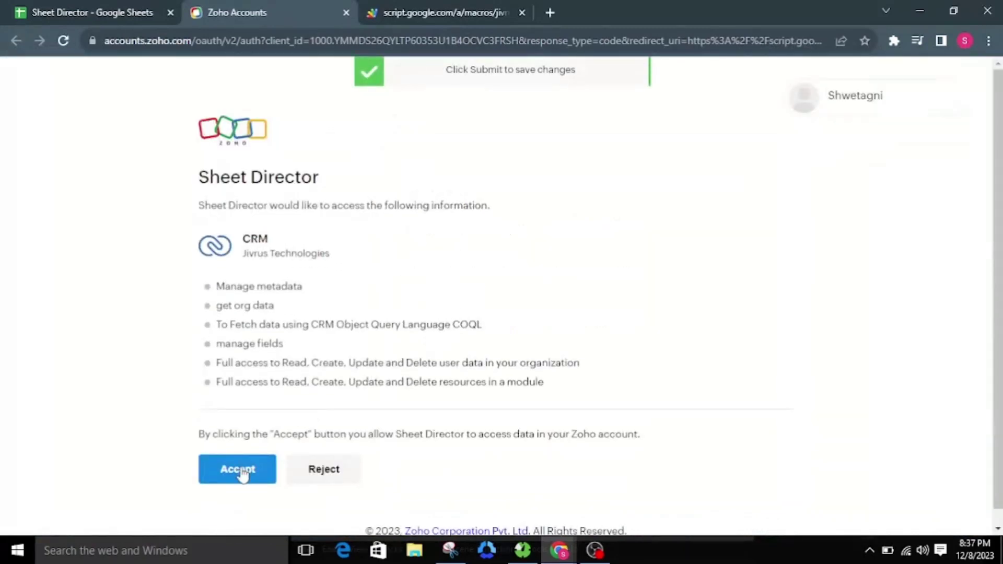
pyautogui.click(241, 470)
# Step: Name the service Zoho CRM Query Service and keep Query as its type
pyautogui.tripleClick(847, 217)
pyautogui.write('Zoho CRM Query Service')
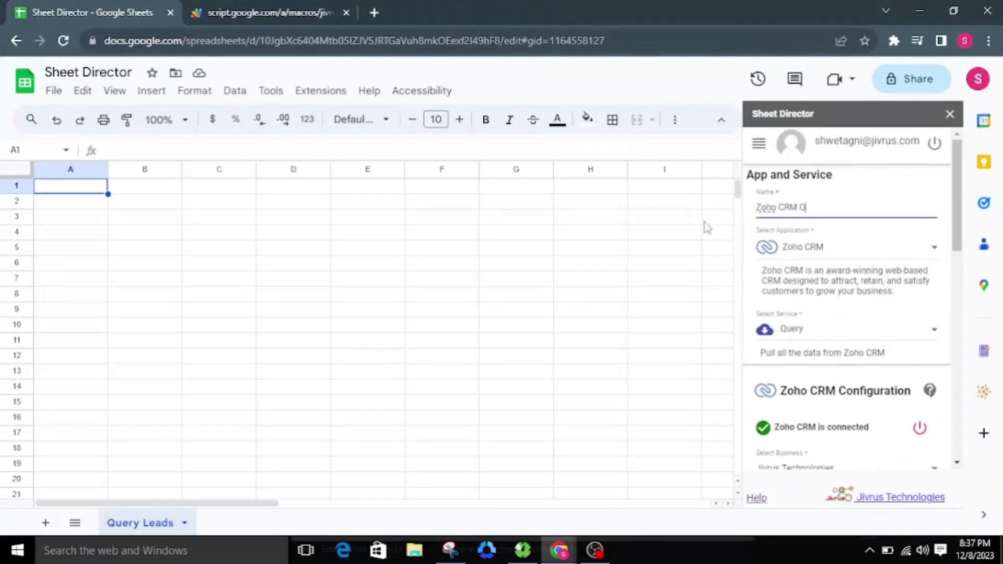
pyautogui.click(792, 332)
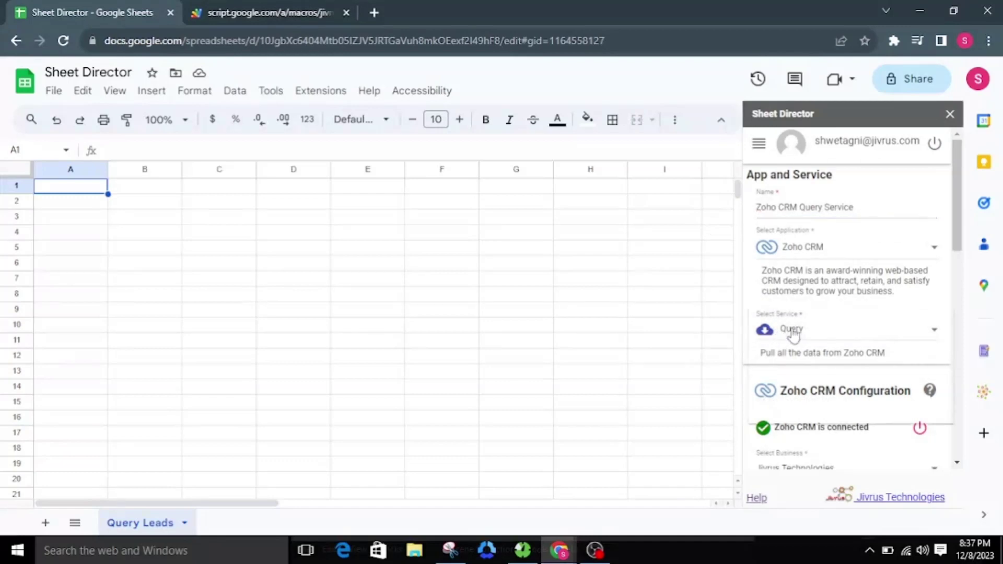
pyautogui.click(807, 325)
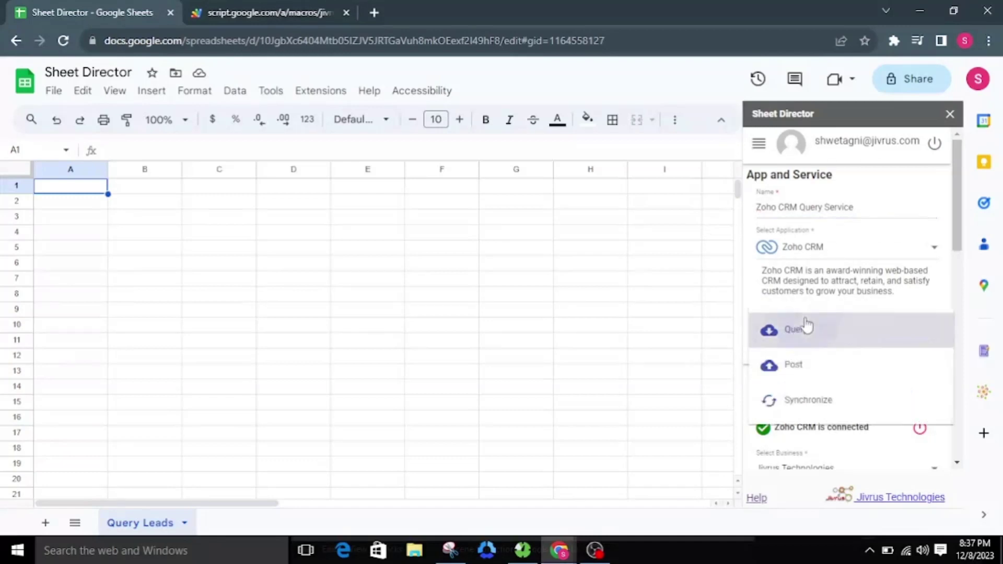
# Step: Add Full Name, Owner Name, Owner Id, Company, Email, Description, First Name, Last Name fields
pyautogui.scroll(-3, 806, 325)
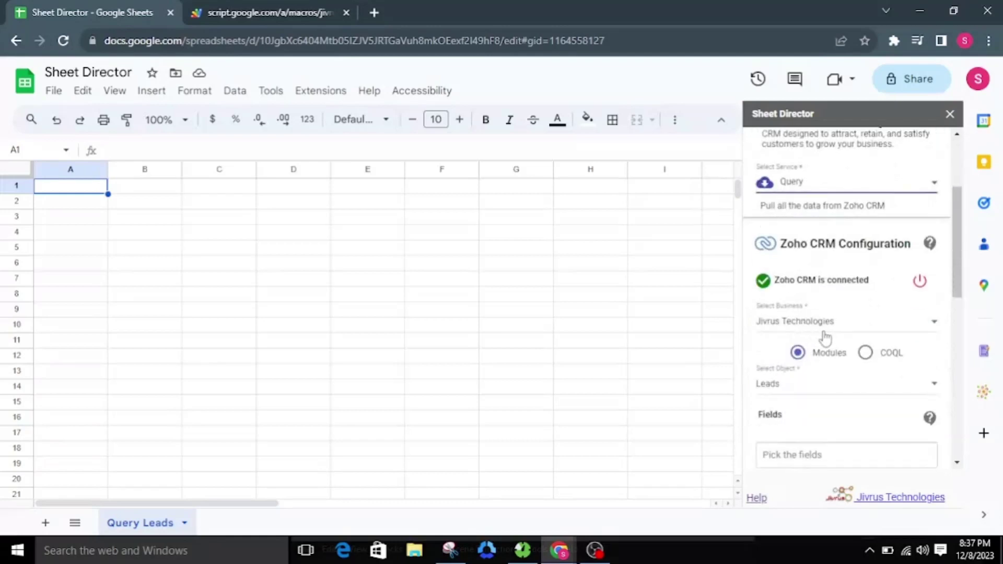
pyautogui.scroll(-2, 824, 358)
pyautogui.click(799, 381)
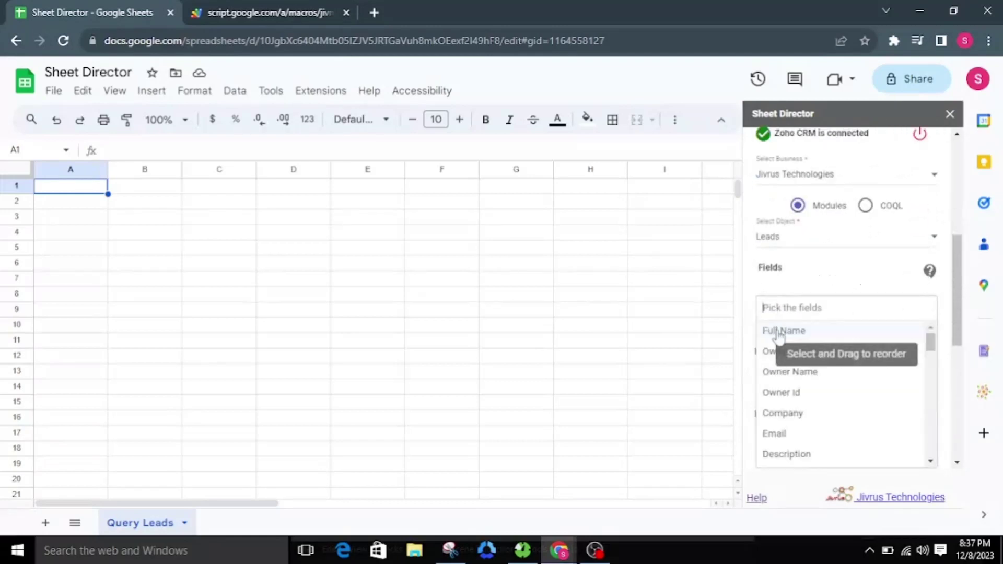
pyautogui.click(776, 331)
pyautogui.click(777, 355)
pyautogui.click(777, 355)
pyautogui.click(779, 378)
pyautogui.click(779, 379)
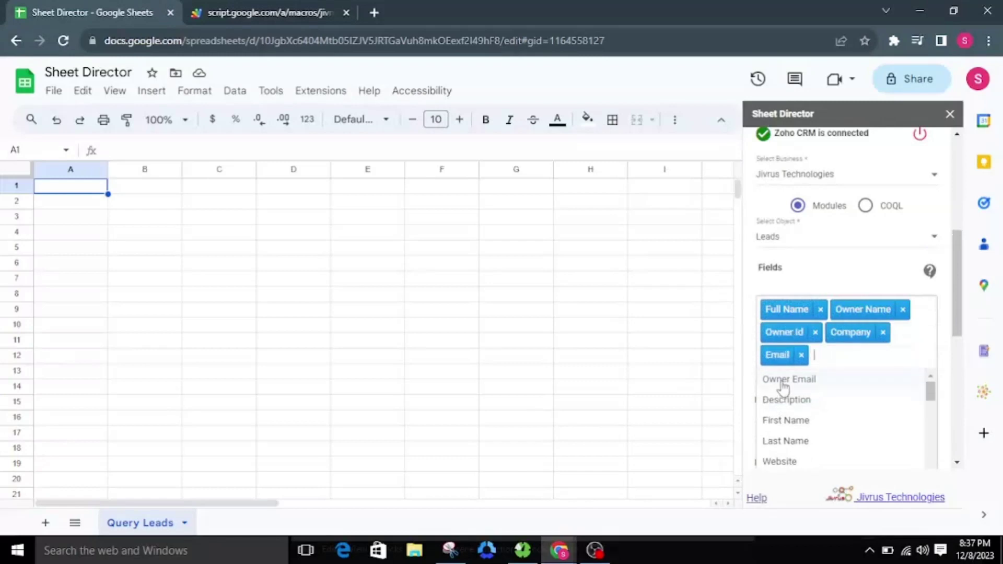
pyautogui.click(781, 397)
pyautogui.click(782, 402)
pyautogui.click(784, 418)
pyautogui.scroll(-3, 778, 360)
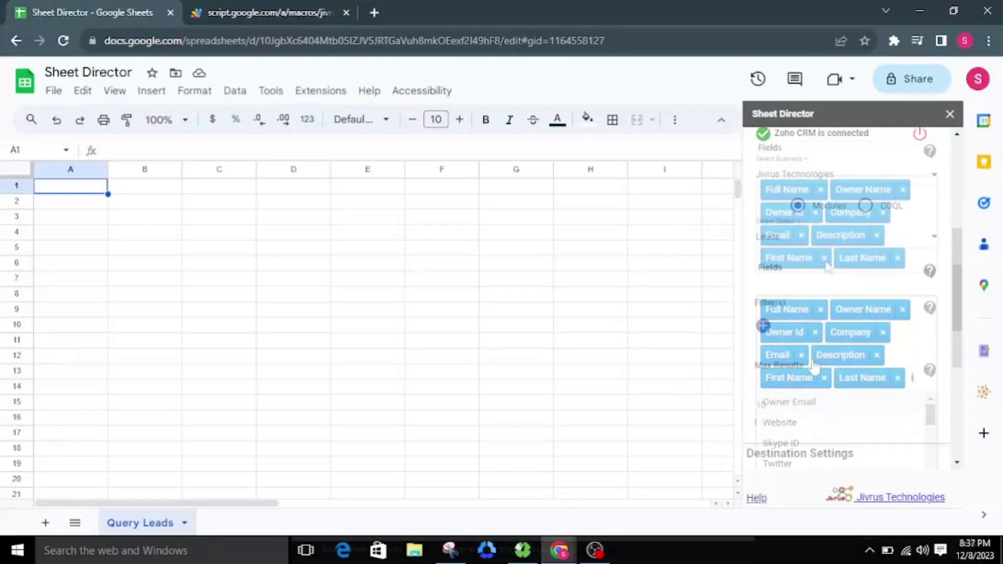
pyautogui.click(762, 299)
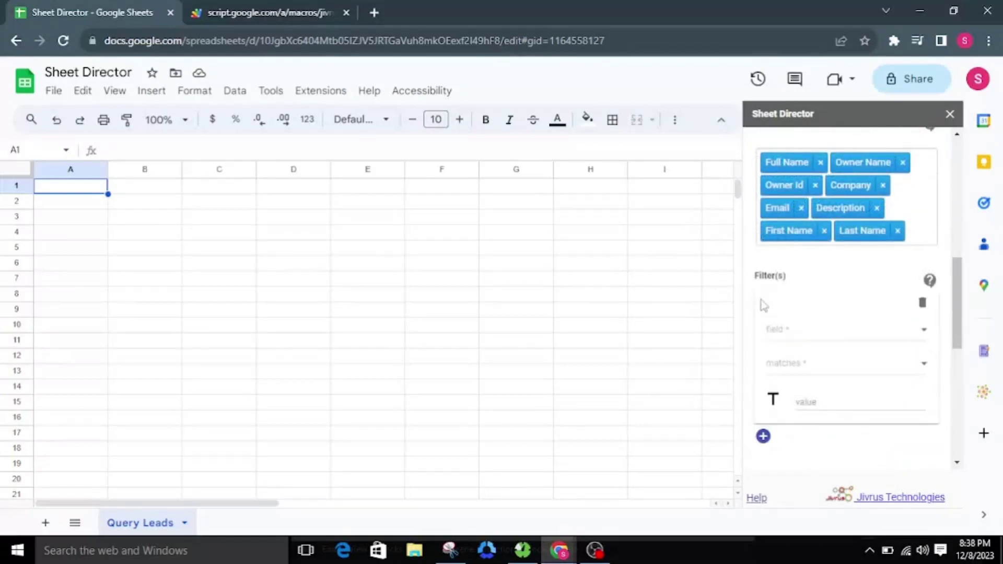
# Step: Remove the empty filter condition and set Max Results to 25
pyautogui.click(920, 304)
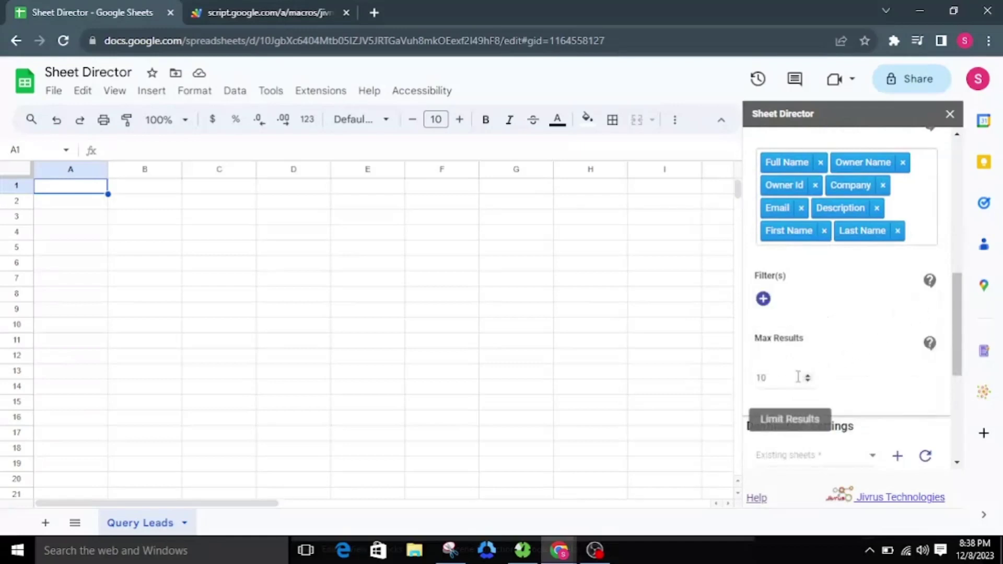
pyautogui.doubleClick(761, 378)
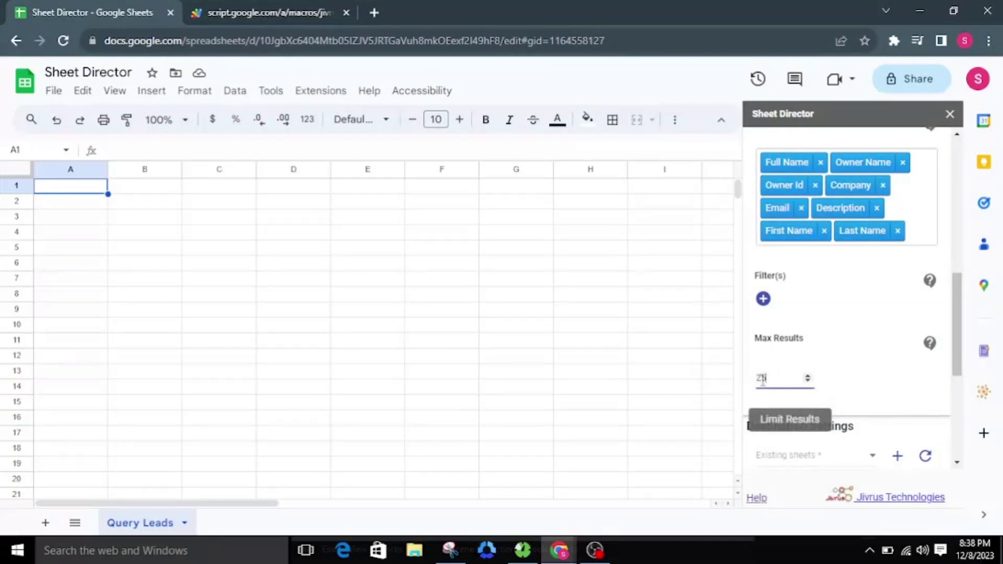
pyautogui.write('25')
pyautogui.click(890, 387)
# Step: Send the output to the Query Leads sheet at A1, set header and clearing options, and execute
pyautogui.scroll(-5, 902, 376)
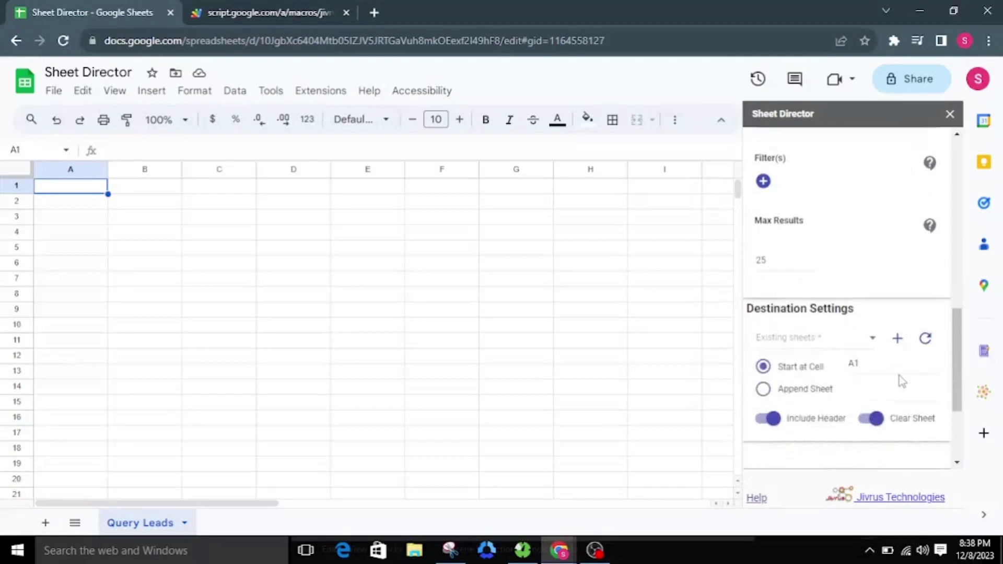
pyautogui.click(836, 235)
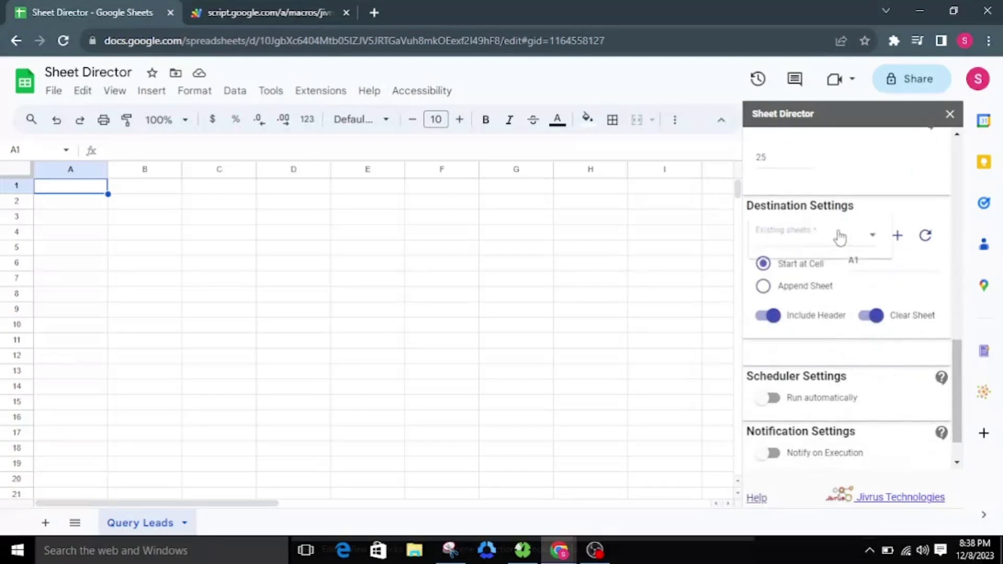
pyautogui.click(827, 236)
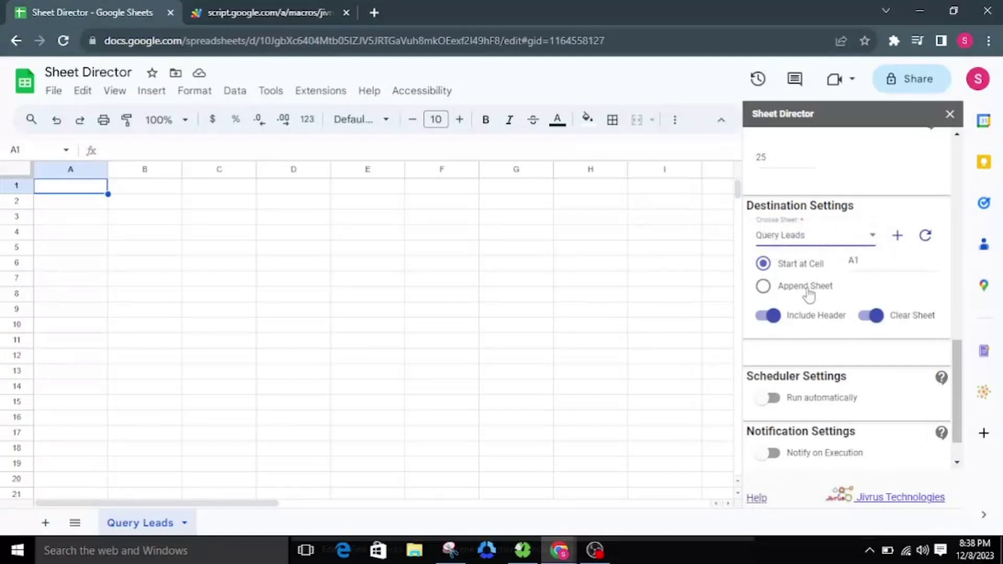
pyautogui.click(868, 258)
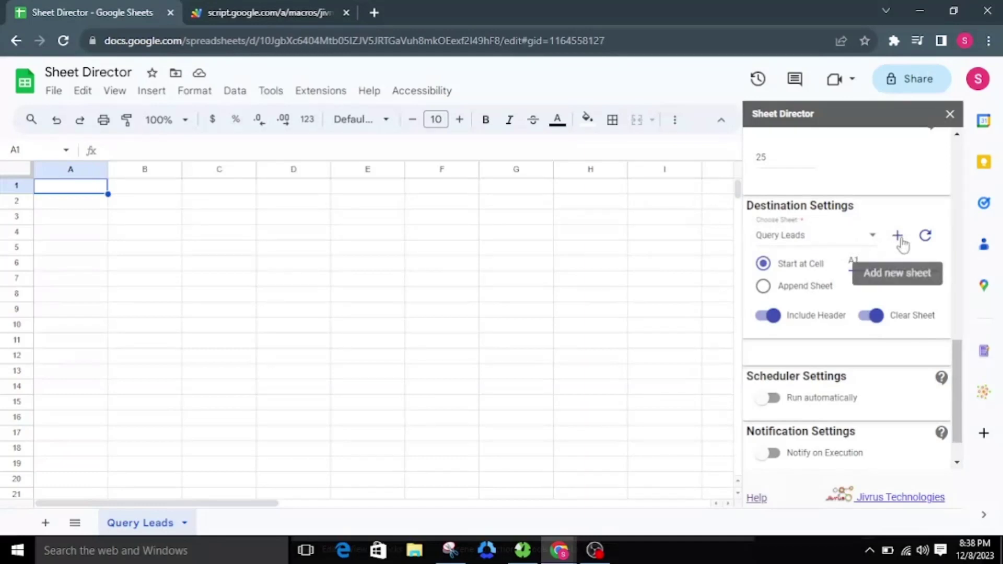
pyautogui.click(766, 316)
pyautogui.click(874, 314)
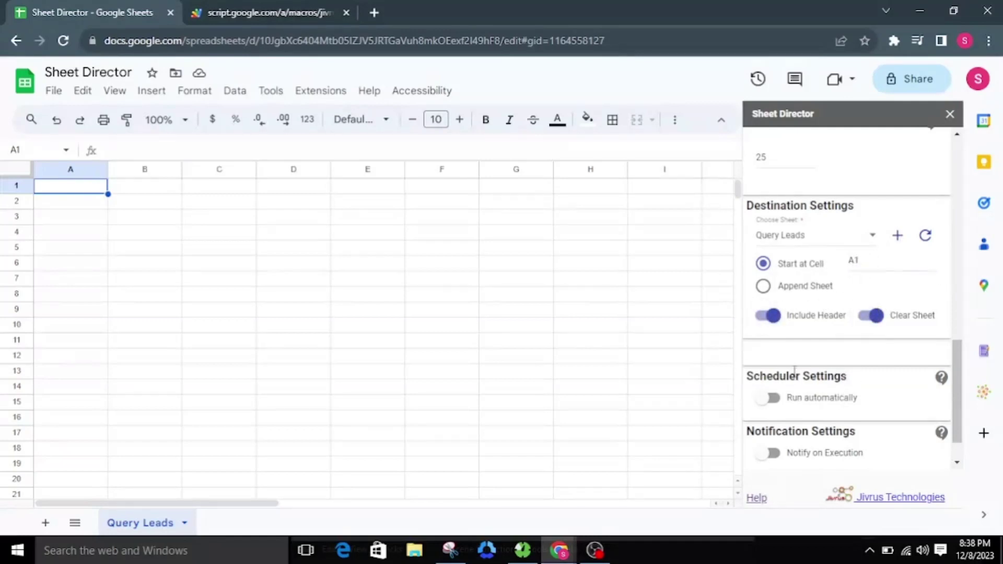
pyautogui.scroll(-2, 794, 370)
pyautogui.click(789, 454)
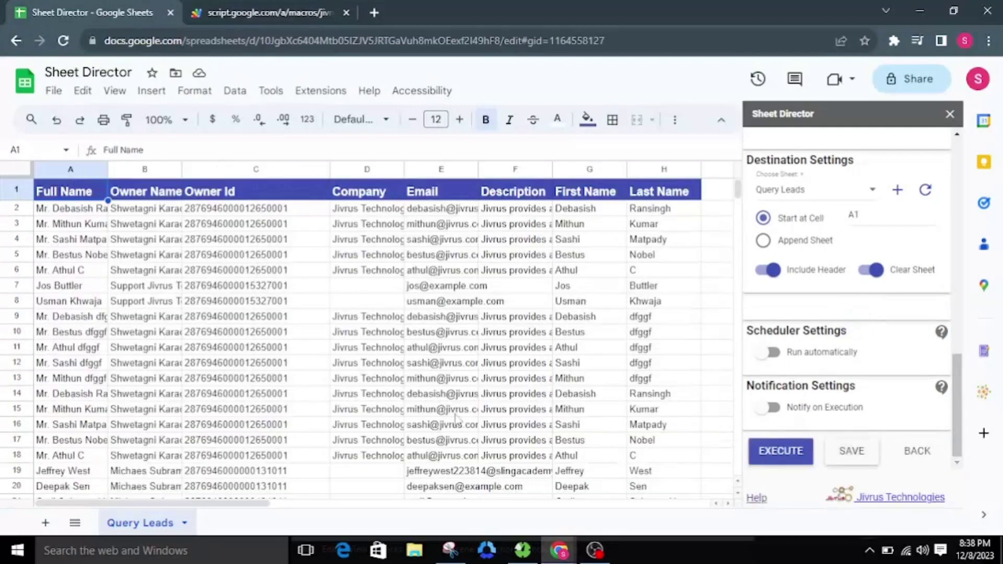
# Step: Scroll through the imported Leads rows on the Query Leads sheet
pyautogui.scroll(-2, 360, 424)
pyautogui.scroll(-1, 359, 424)
pyautogui.scroll(2, 359, 424)
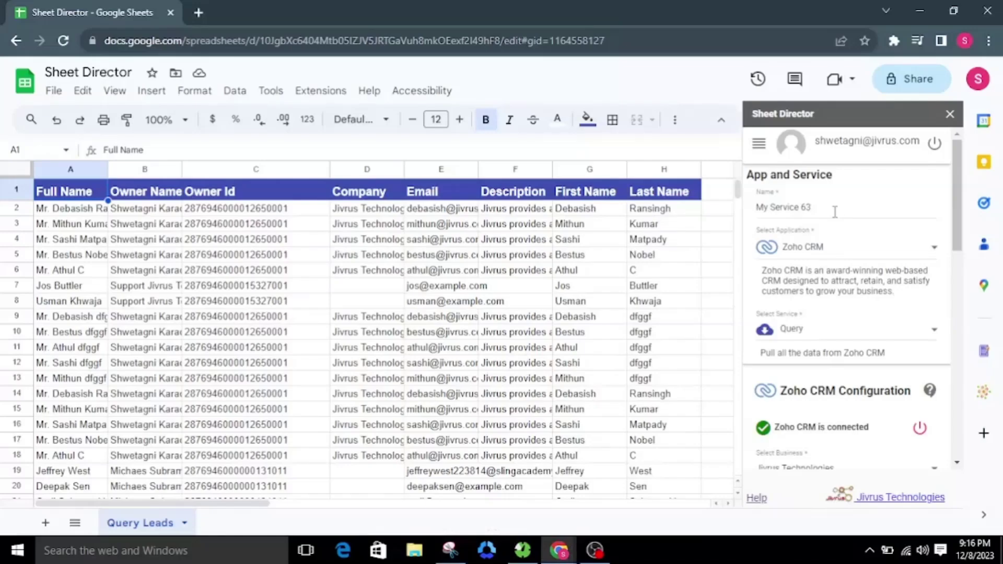
# Step: Rename the new service to Zoho CRM Post Service and switch its type to Post
pyautogui.moveTo(834, 211); pyautogui.dragTo(752, 222)
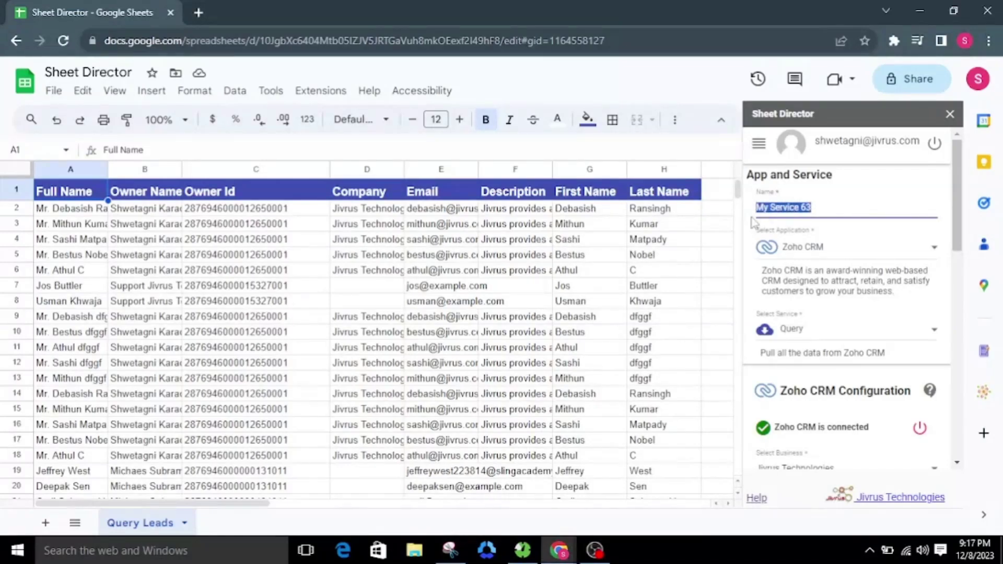
pyautogui.write('Zoho CRM Post')
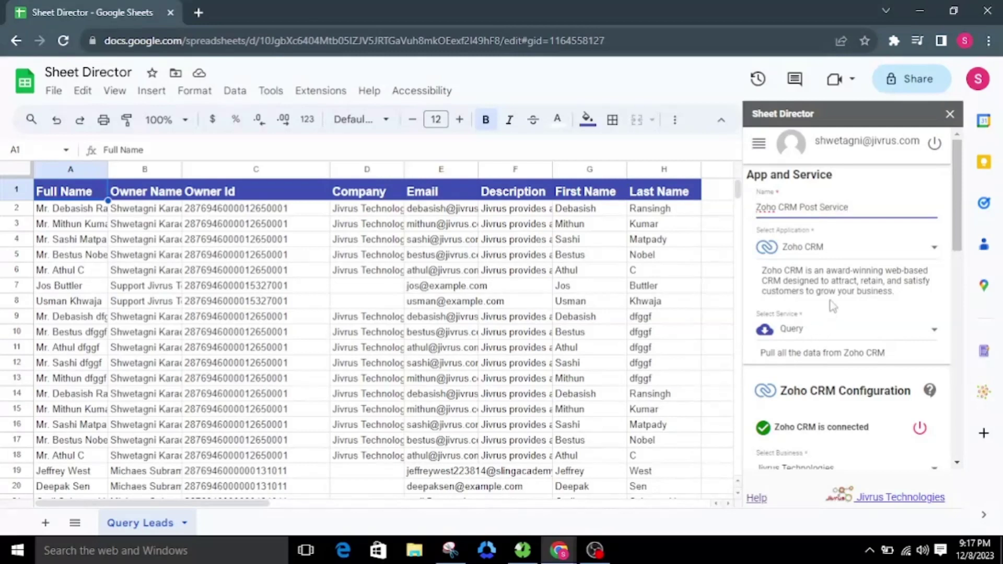
pyautogui.click(824, 328)
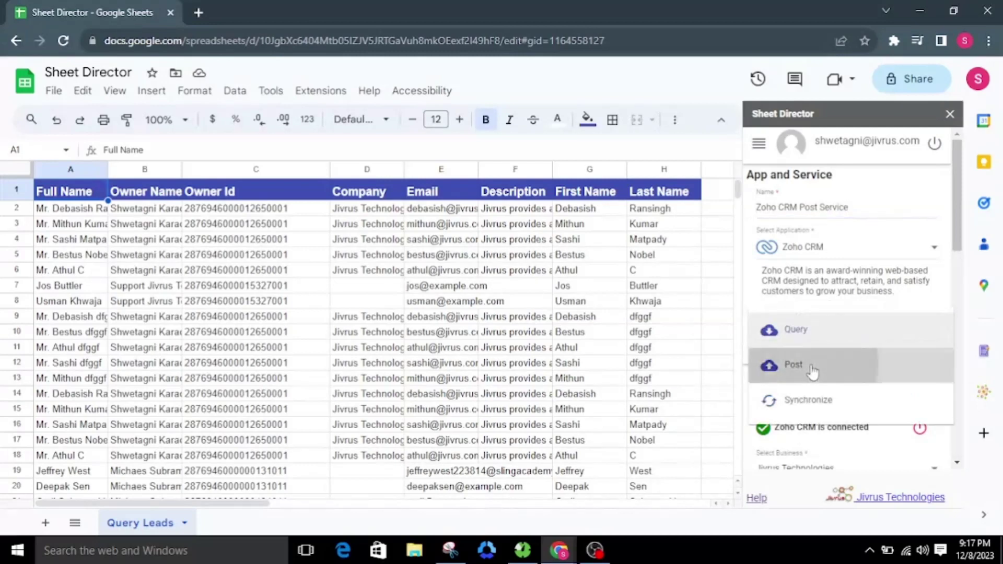
pyautogui.click(812, 365)
pyautogui.scroll(-5, 813, 370)
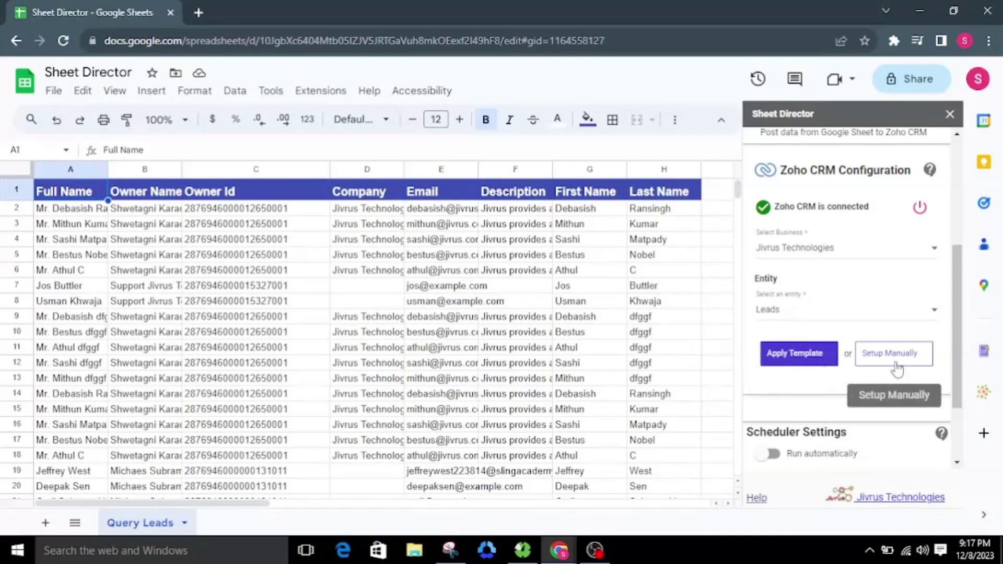
# Step: Apply the Leads template to create the [SD]_ZOHO-CRM_Leads source sheet and review its field mapping
pyautogui.click(787, 365)
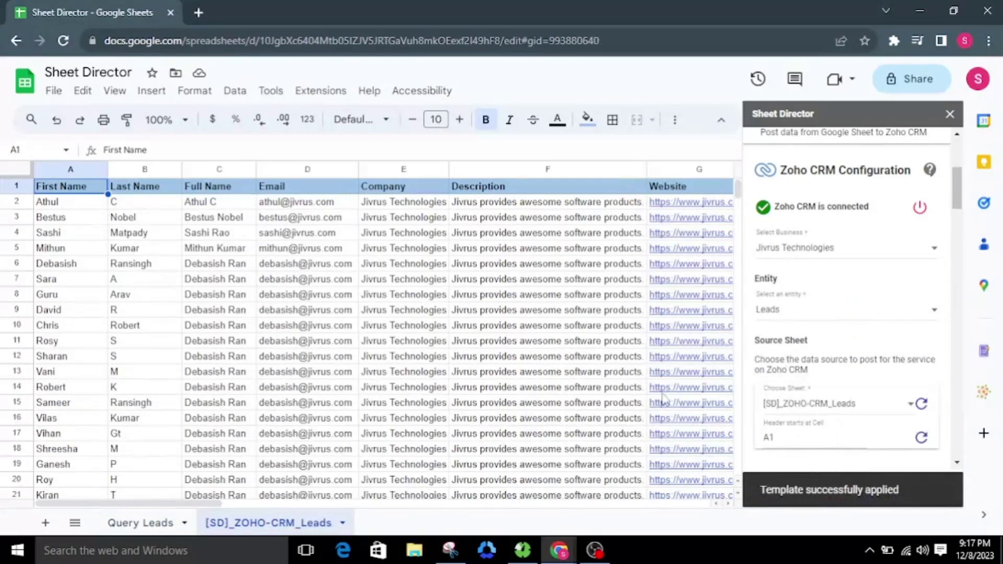
pyautogui.moveTo(203, 503); pyautogui.dragTo(258, 503)
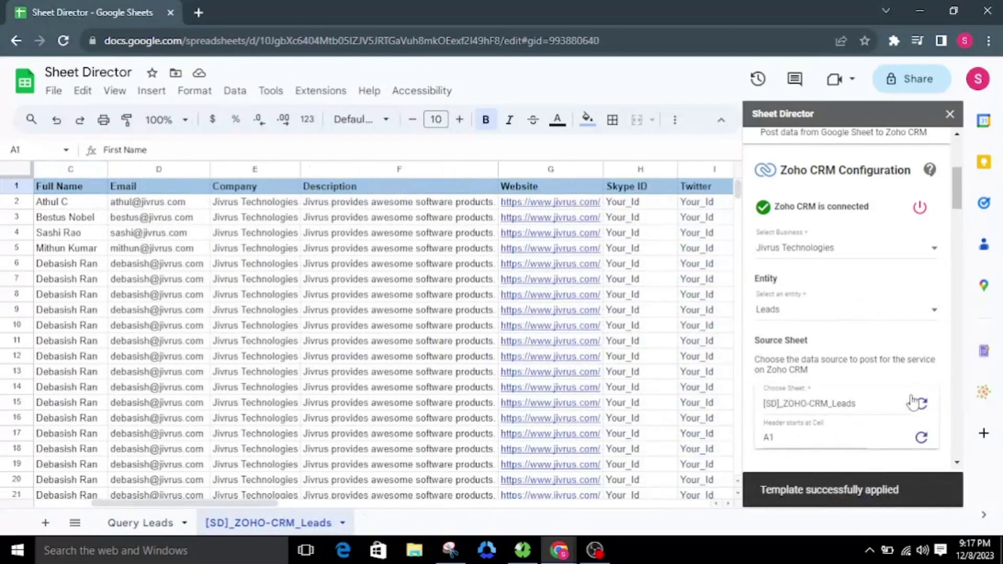
pyautogui.scroll(-10, 901, 340)
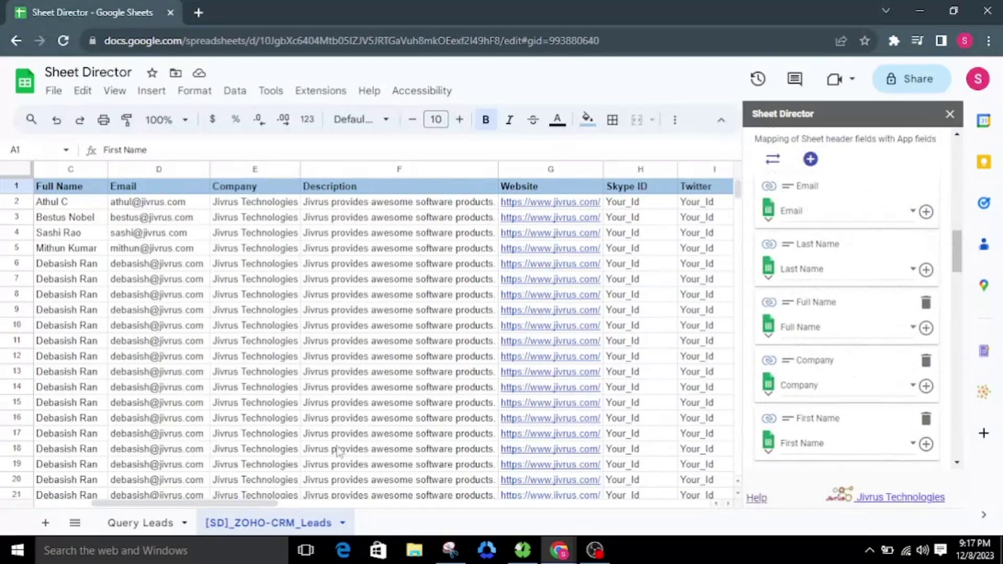
pyautogui.moveTo(270, 509); pyautogui.dragTo(709, 518)
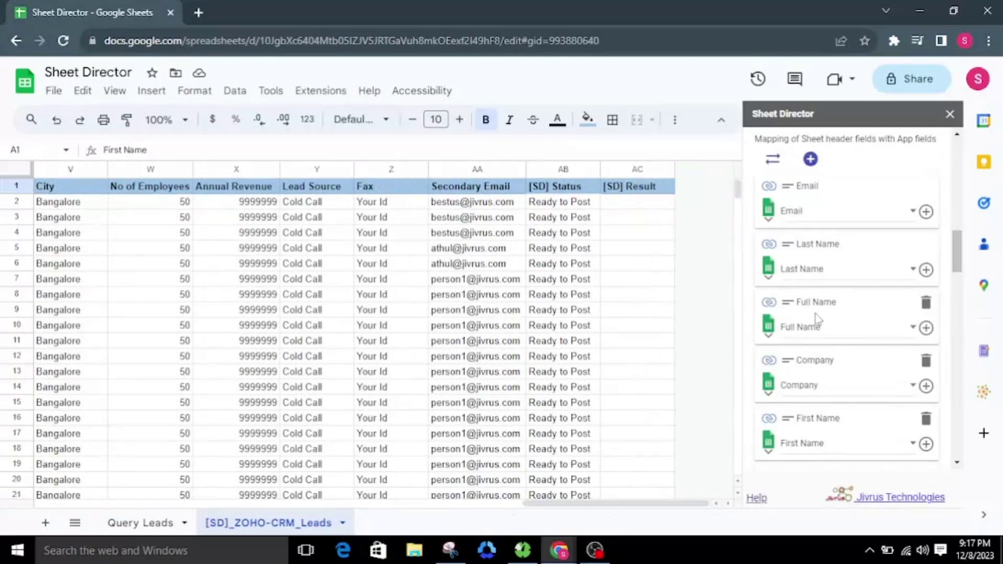
pyautogui.scroll(4, 817, 318)
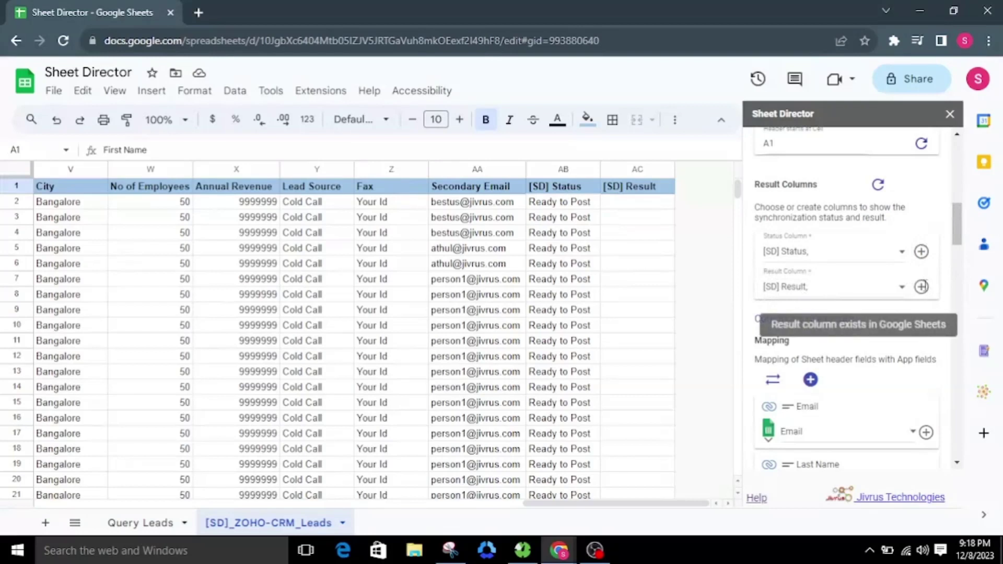
pyautogui.click(841, 291)
pyautogui.click(936, 335)
pyautogui.scroll(-3, 919, 350)
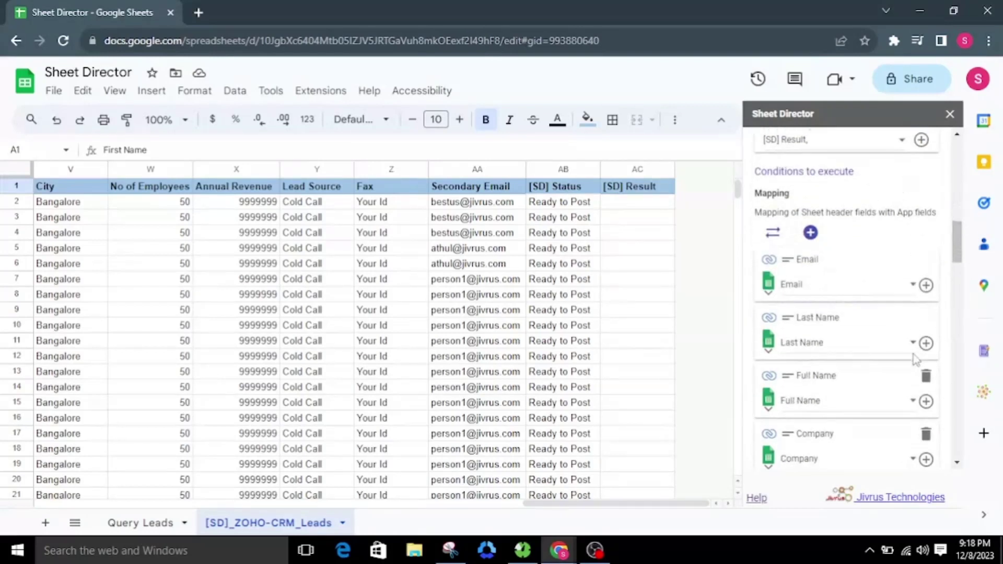
pyautogui.scroll(-2, 893, 423)
pyautogui.scroll(-3, 869, 355)
pyautogui.scroll(-4, 870, 355)
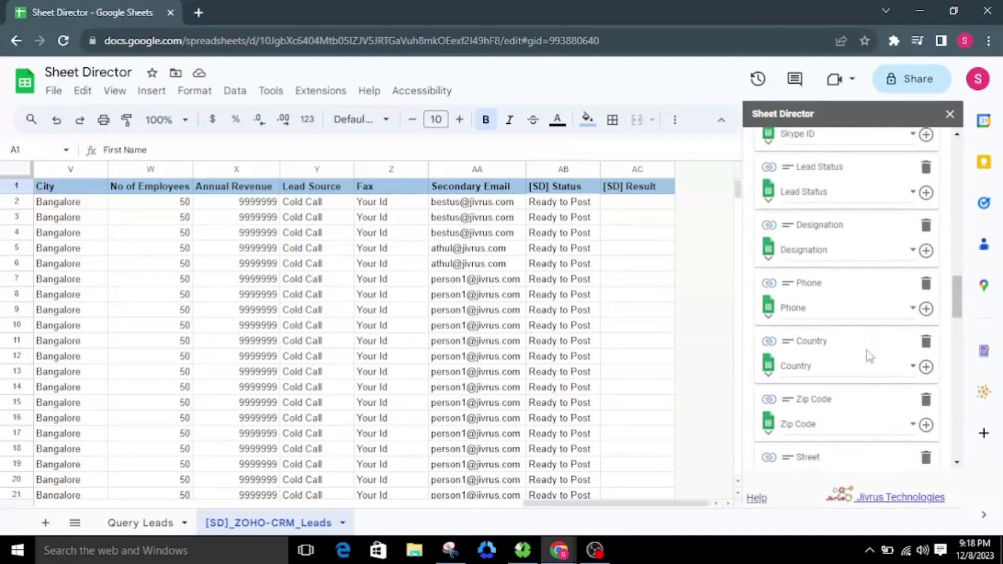
pyautogui.click(861, 314)
pyautogui.scroll(-15, 919, 349)
pyautogui.scroll(-5, 803, 387)
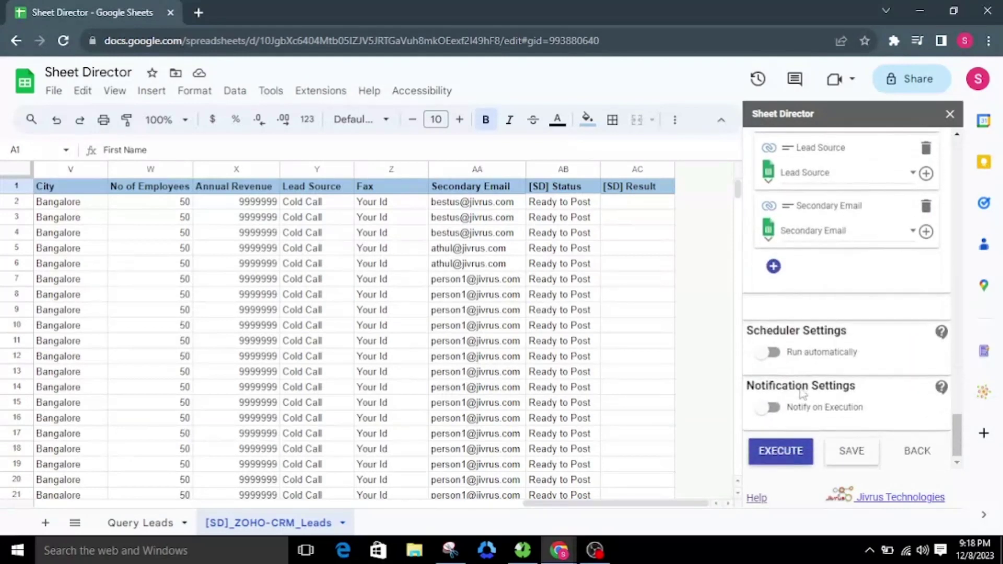
pyautogui.click(772, 265)
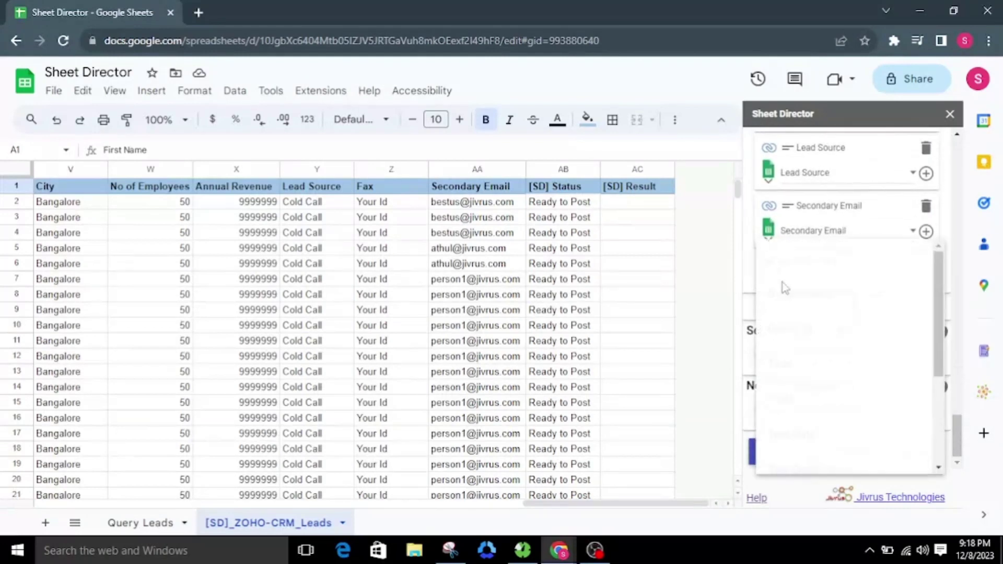
pyautogui.click(947, 265)
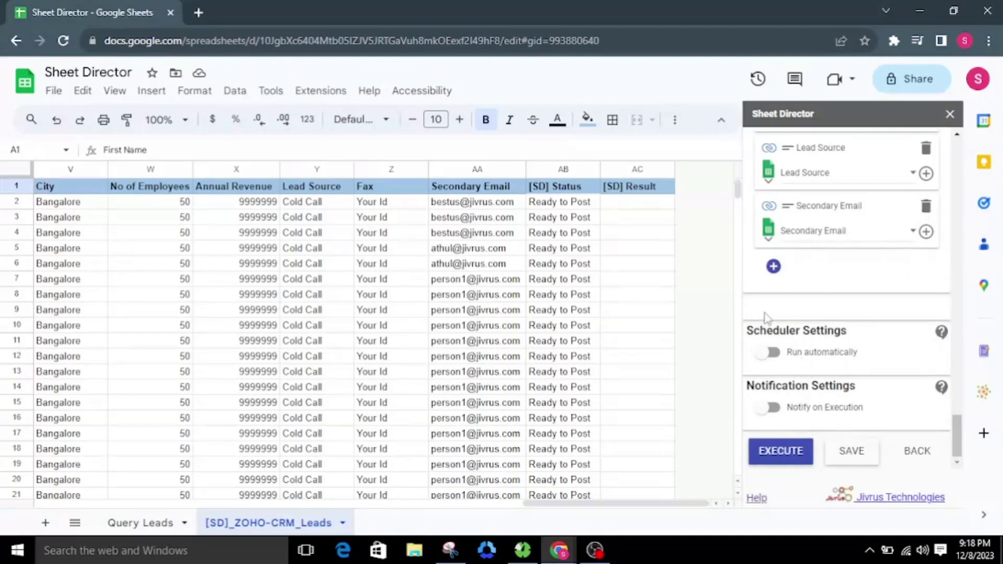
# Step: Execute the service and post the 24 ready records to Zoho CRM
pyautogui.click(787, 453)
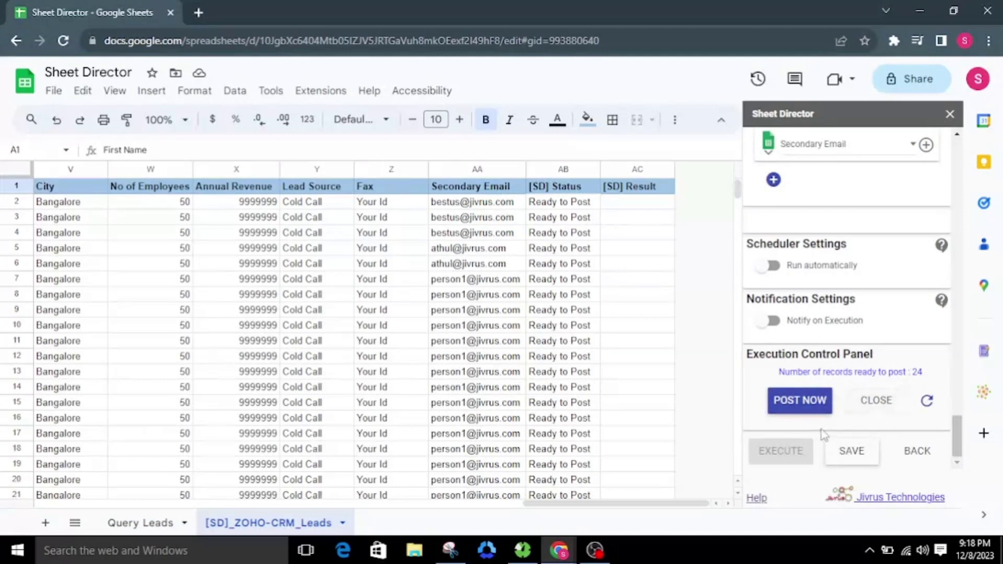
pyautogui.click(804, 405)
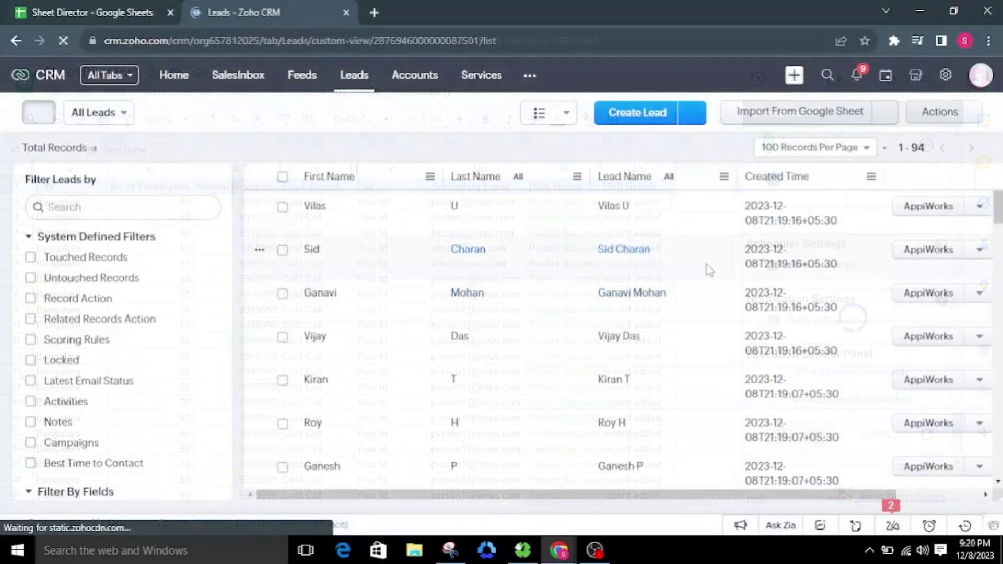
# Step: Scroll through the Zoho CRM Leads list to check the posted records
pyautogui.scroll(-8, 345, 256)
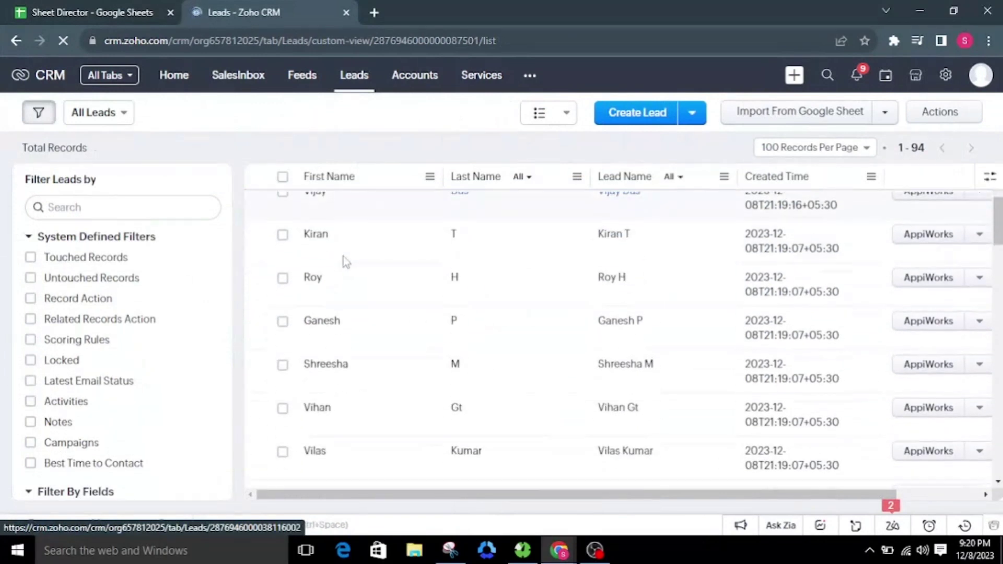
pyautogui.scroll(-8, 349, 355)
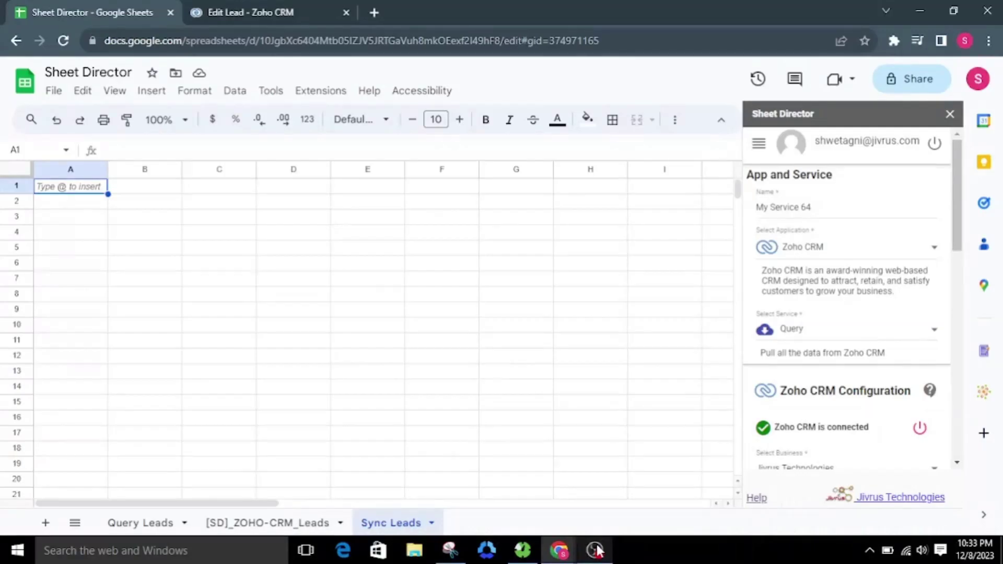
# Step: Rename the service to Zoho CRM Sync and set its type to Synchronize for Leads
pyautogui.tripleClick(835, 209)
pyautogui.write('Zoho CRM Sync')
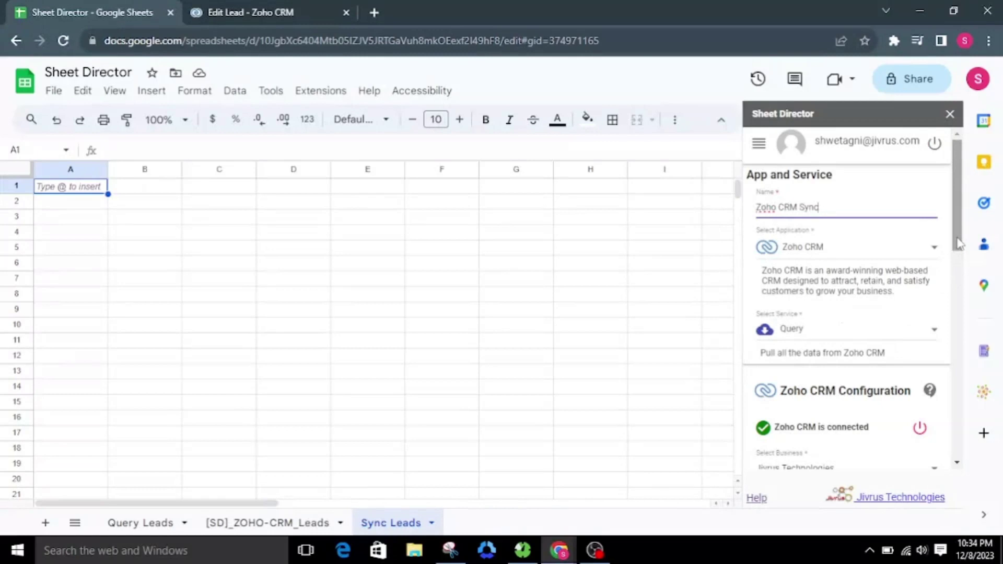
pyautogui.scroll(-1, 958, 243)
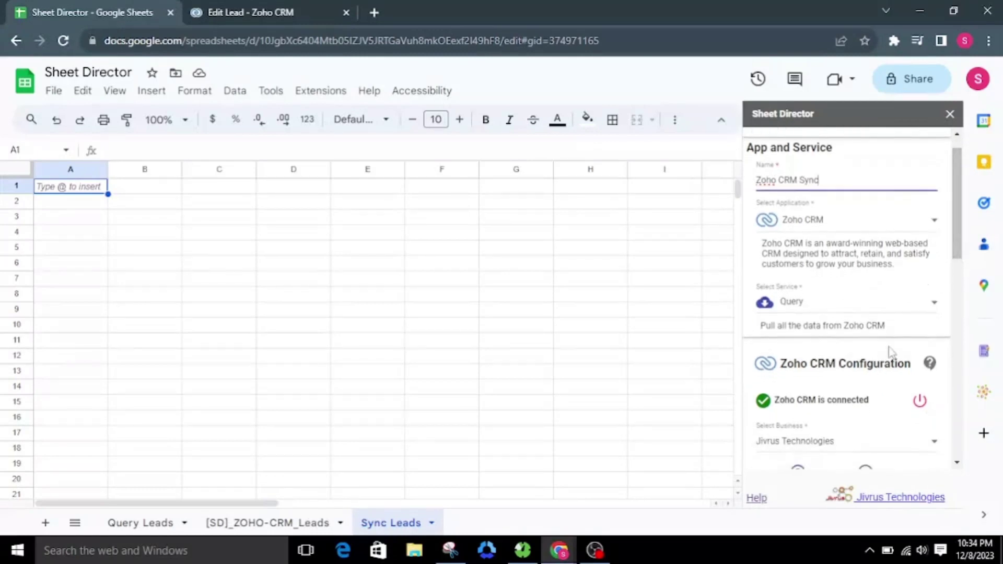
pyautogui.click(870, 306)
pyautogui.click(852, 389)
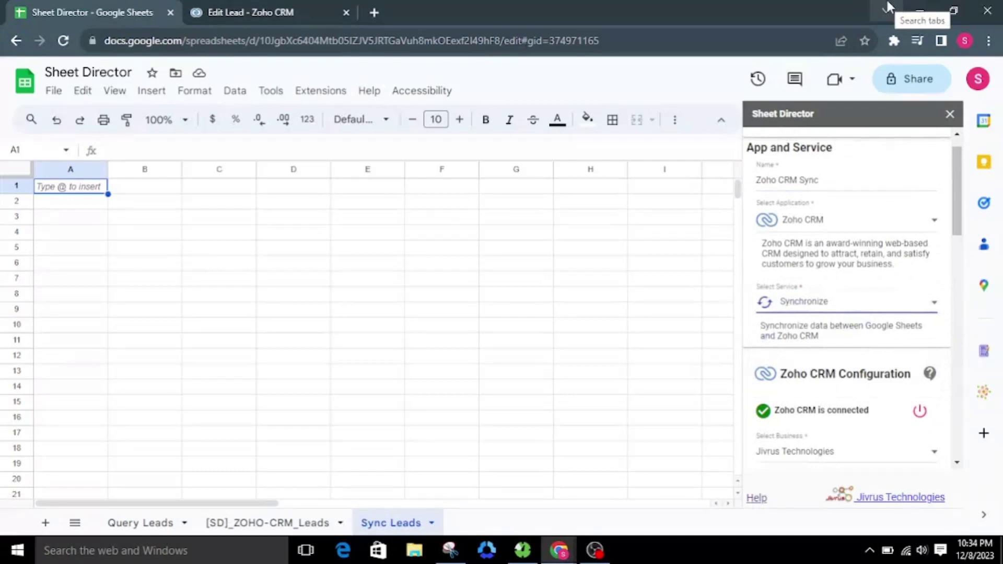
pyautogui.scroll(-3, 803, 322)
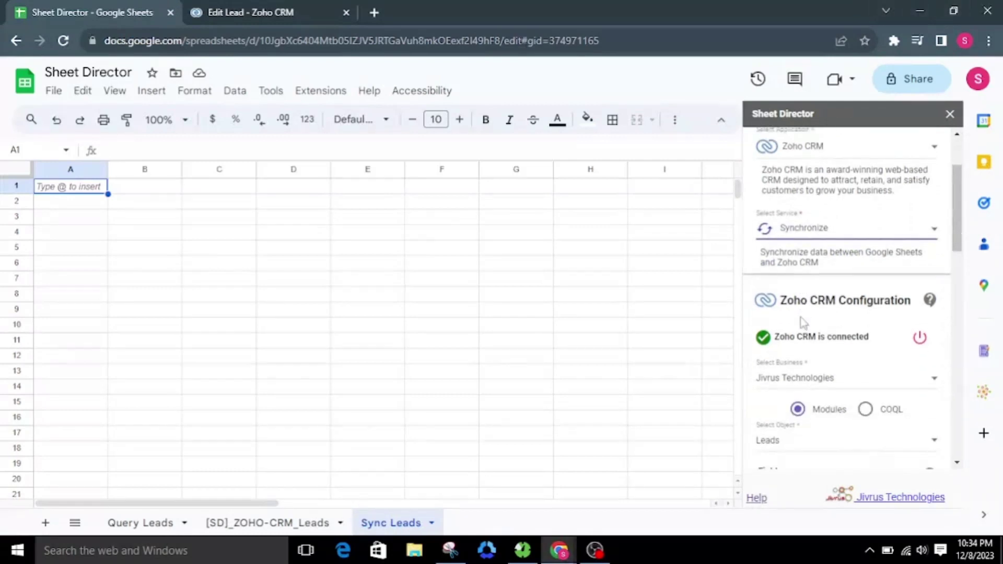
pyautogui.scroll(-3, 812, 322)
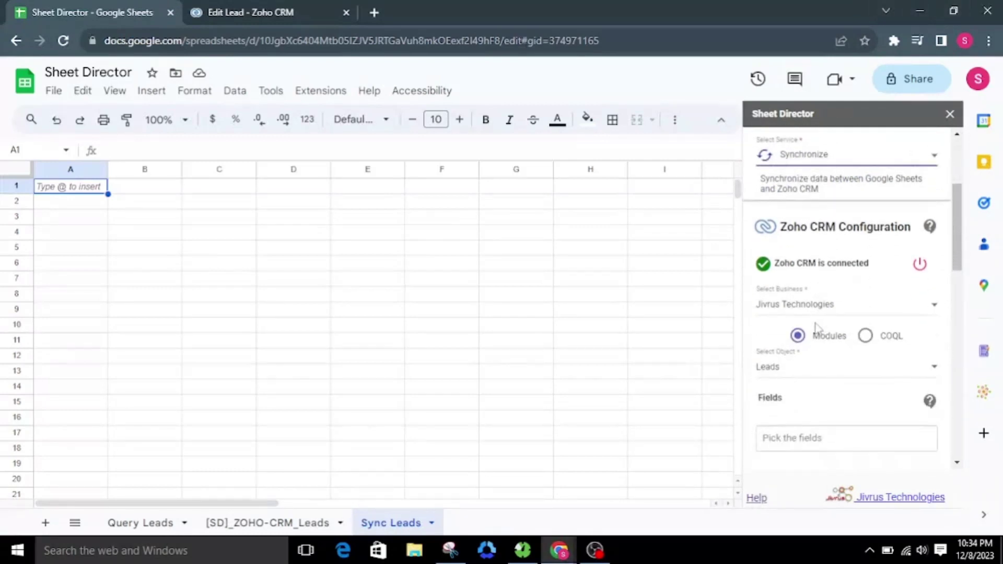
pyautogui.scroll(-3, 816, 328)
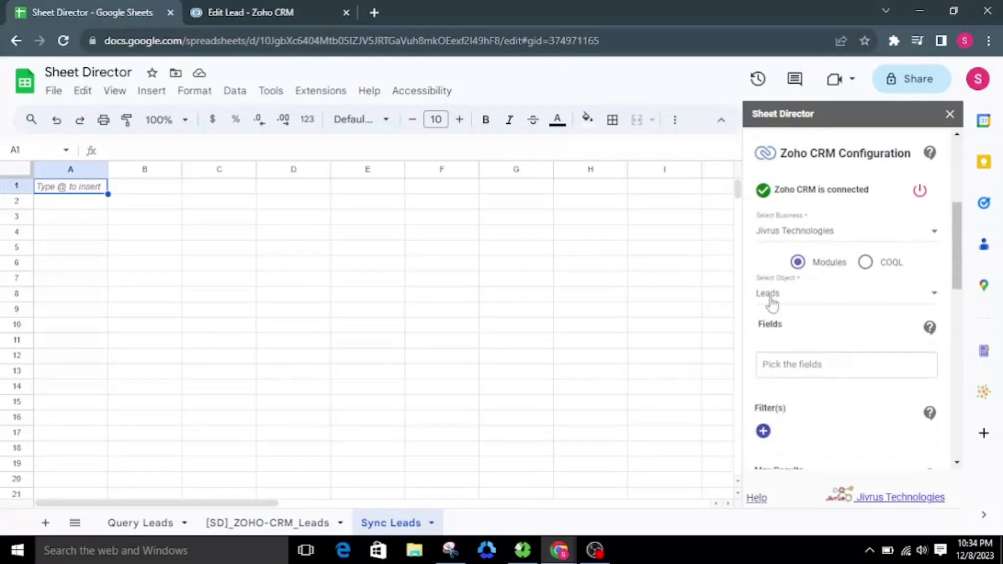
pyautogui.scroll(-3, 772, 304)
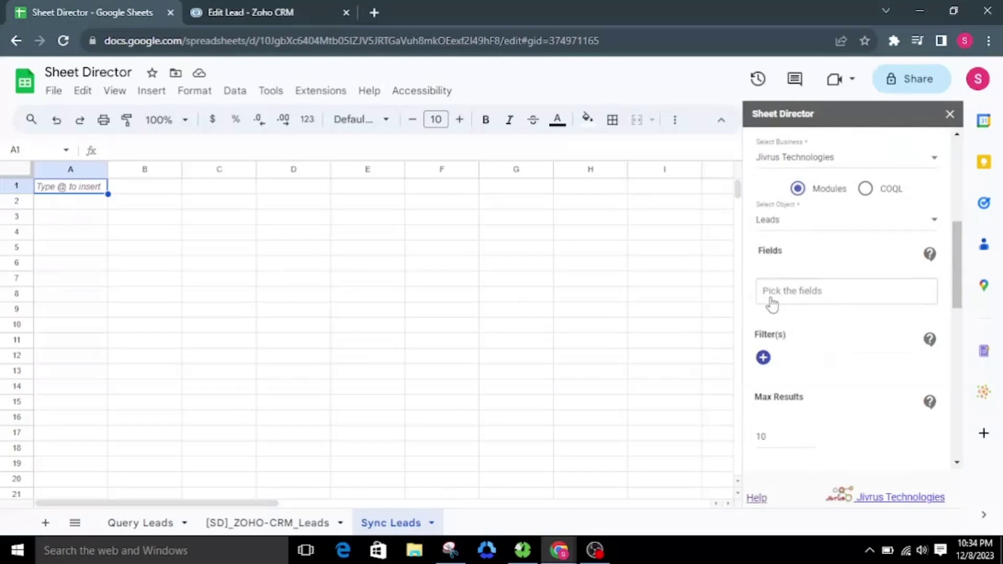
# Step: Choose the Leads fields Full Name, Owner Name, Company, Email, First Name, Last Name, Id and State
pyautogui.click(771, 304)
pyautogui.click(774, 314)
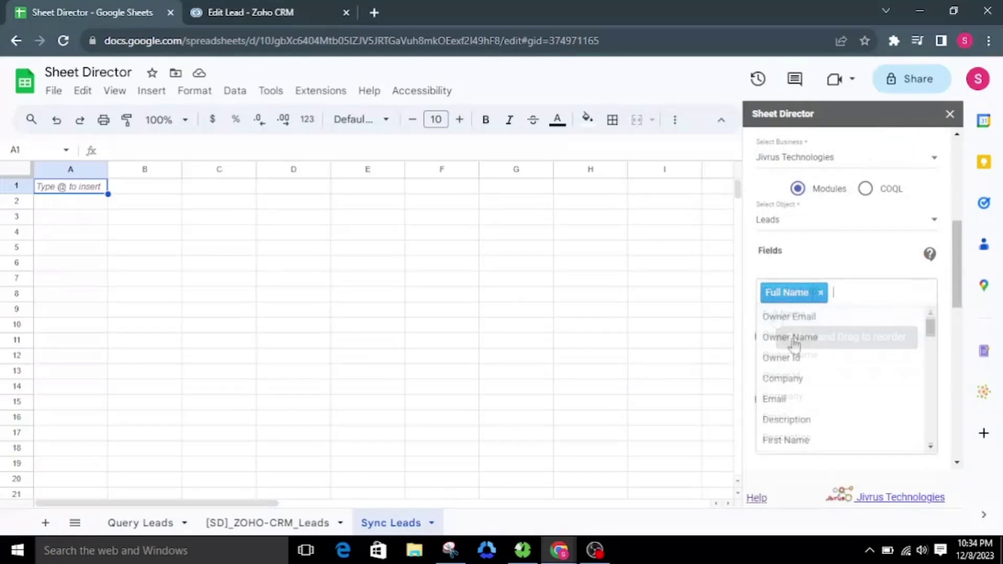
pyautogui.click(781, 336)
pyautogui.click(783, 356)
pyautogui.click(792, 388)
pyautogui.click(789, 401)
pyautogui.click(791, 423)
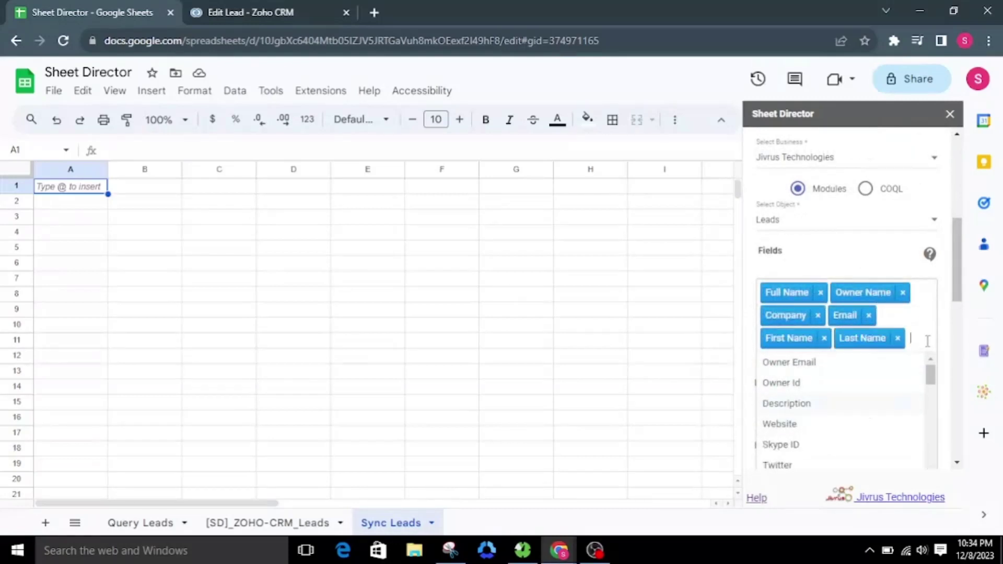
pyautogui.click(868, 365)
pyautogui.click(784, 387)
pyautogui.click(842, 296)
# Step: Leave the sync without filter conditions and set Max Results to 25
pyautogui.scroll(-2, 850, 316)
pyautogui.scroll(-1, 852, 316)
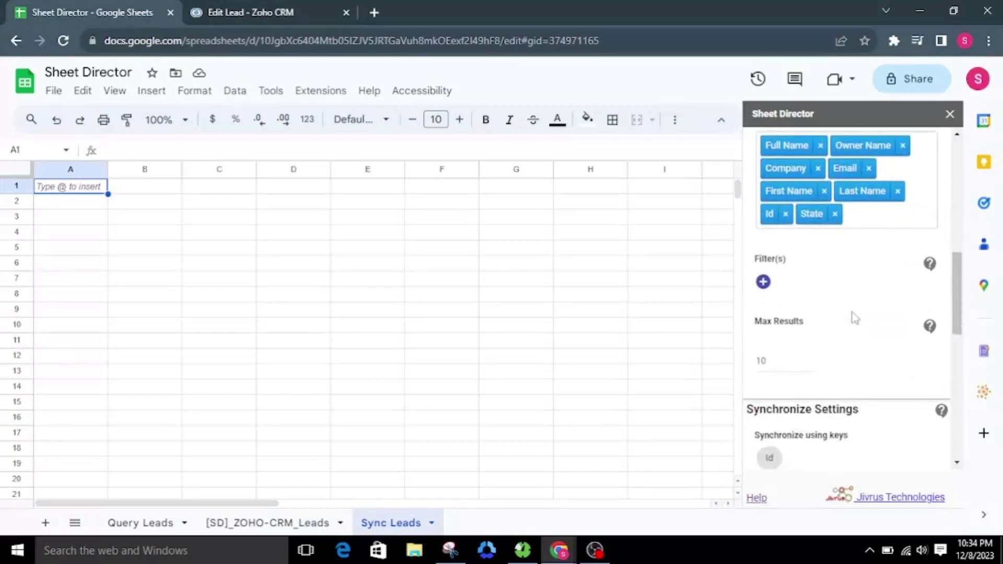
pyautogui.click(763, 282)
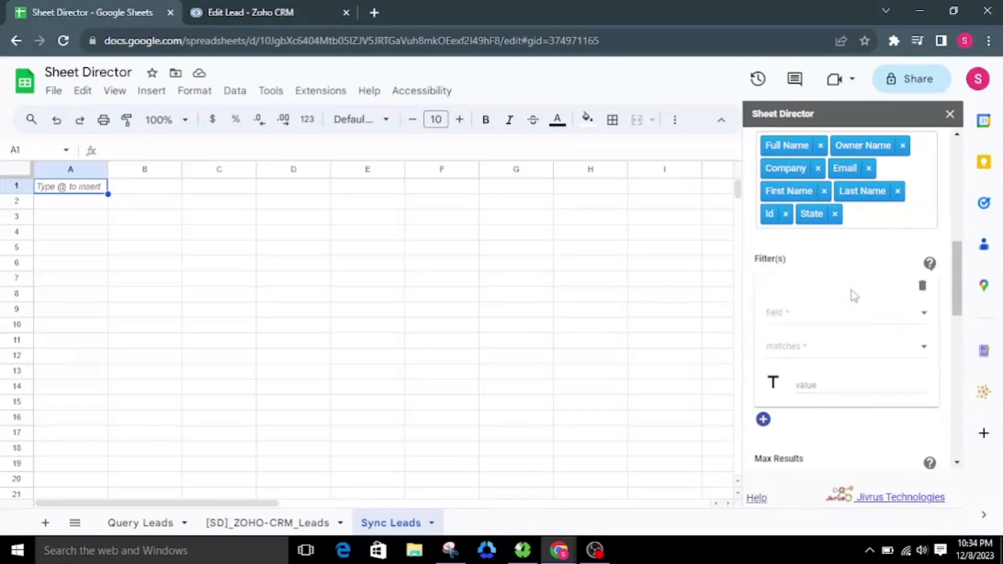
pyautogui.click(922, 288)
pyautogui.click(767, 363)
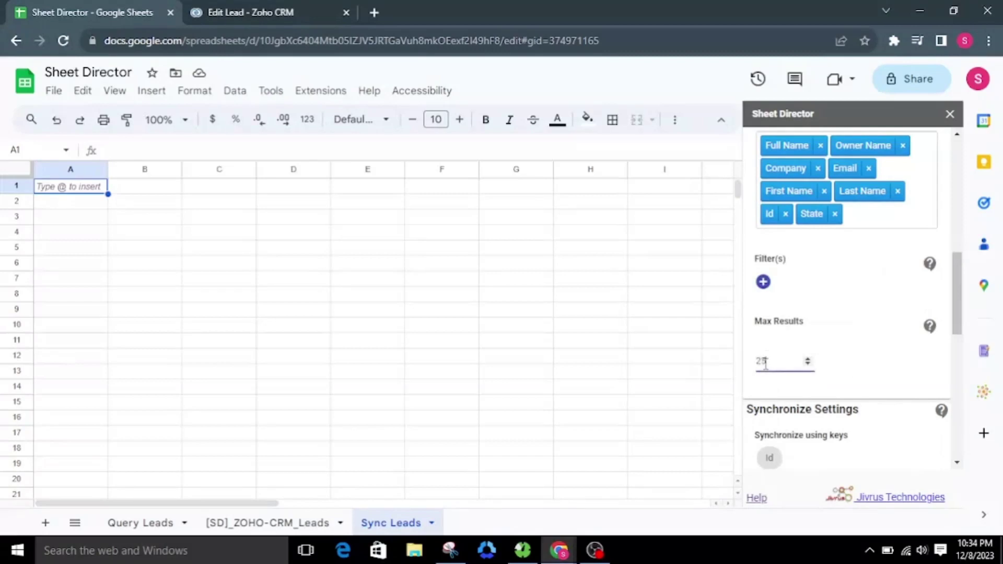
pyautogui.scroll(-3, 844, 369)
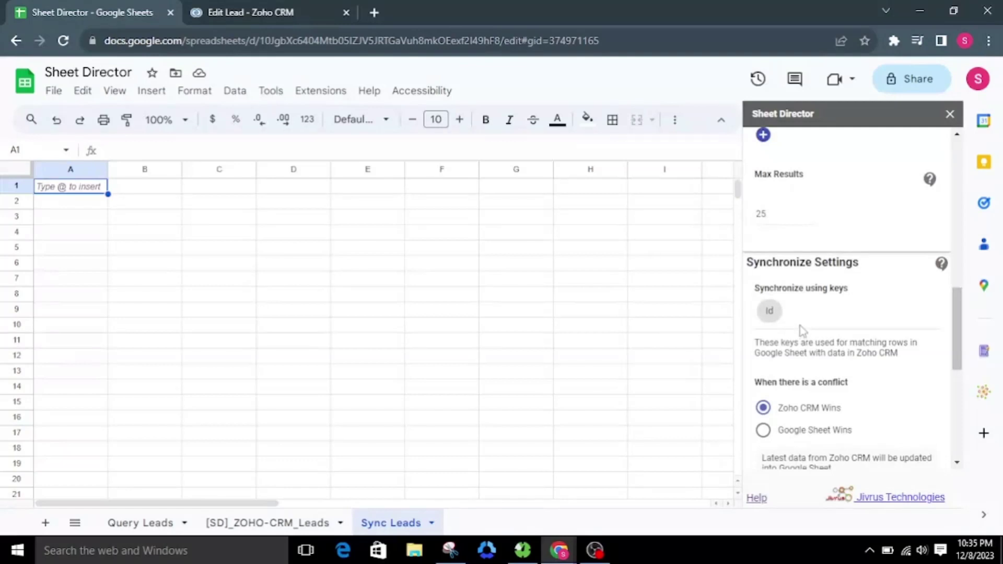
# Step: Compare the conflict options, then settle on 'Google Sheet Wins' instead of 'Zoho CRM Wins'
pyautogui.scroll(3, 803, 330)
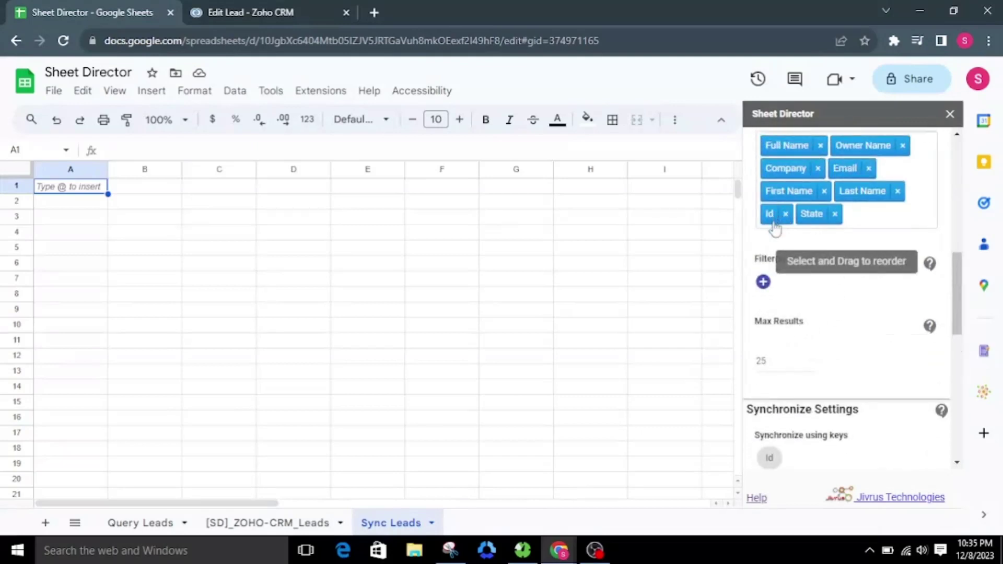
pyautogui.scroll(-5, 831, 320)
pyautogui.scroll(-1, 832, 328)
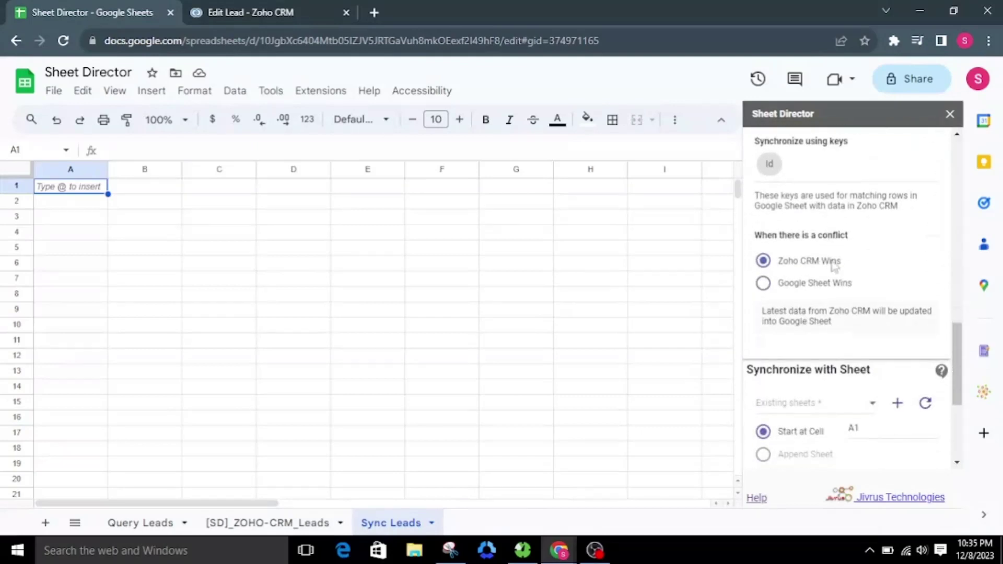
pyautogui.scroll(1, 811, 257)
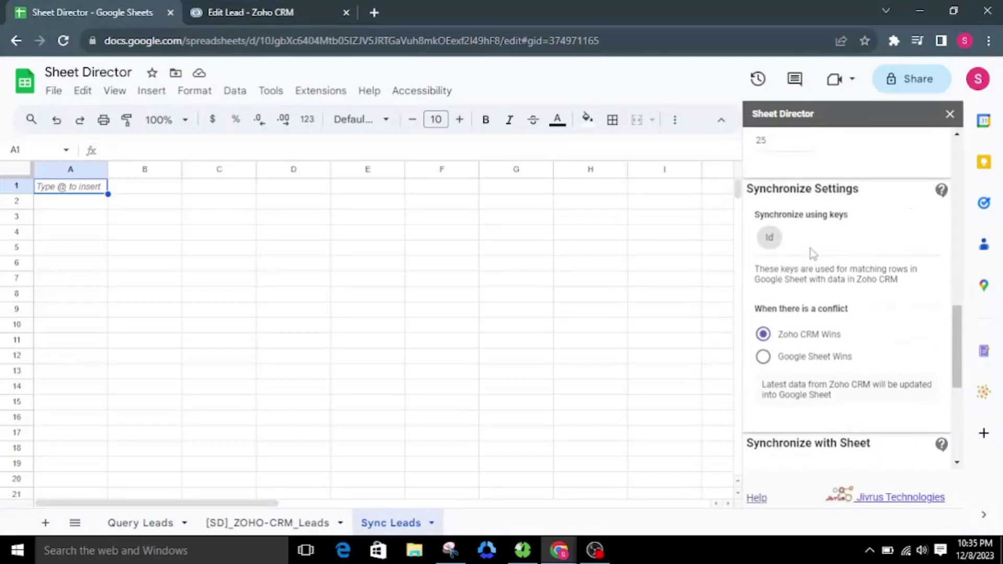
pyautogui.scroll(-1, 813, 253)
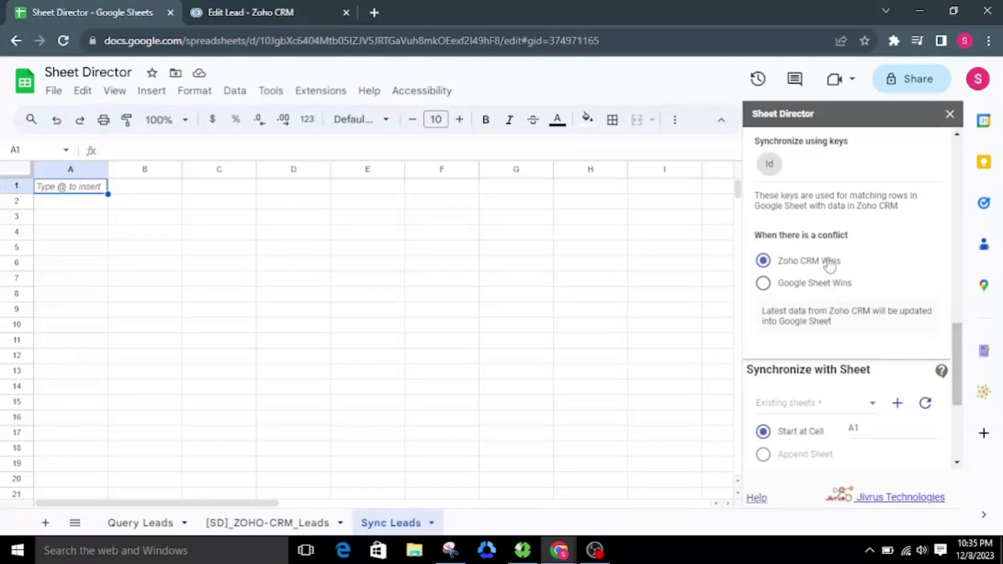
pyautogui.click(826, 289)
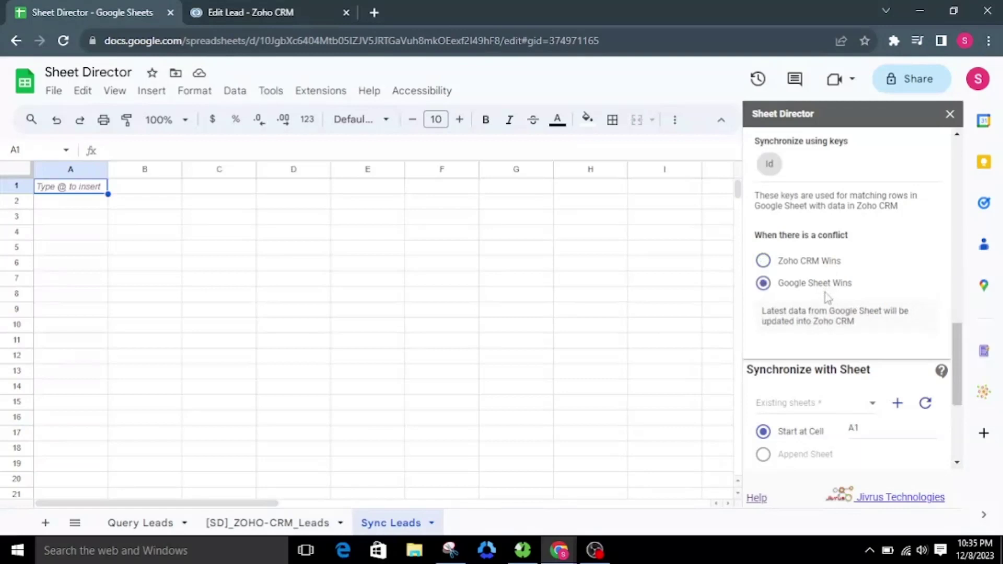
pyautogui.click(825, 263)
pyautogui.moveTo(763, 318); pyautogui.dragTo(935, 361)
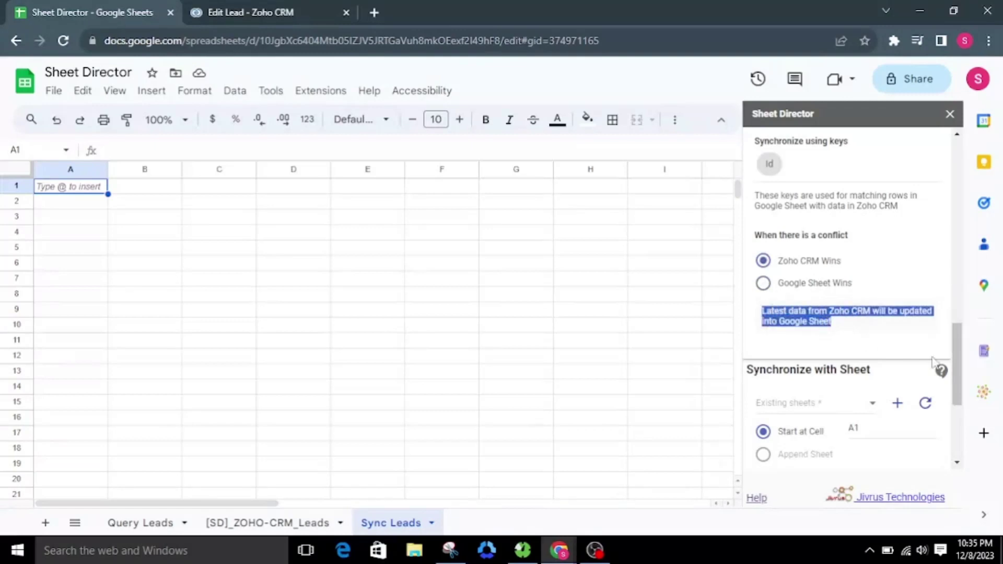
pyautogui.click(892, 340)
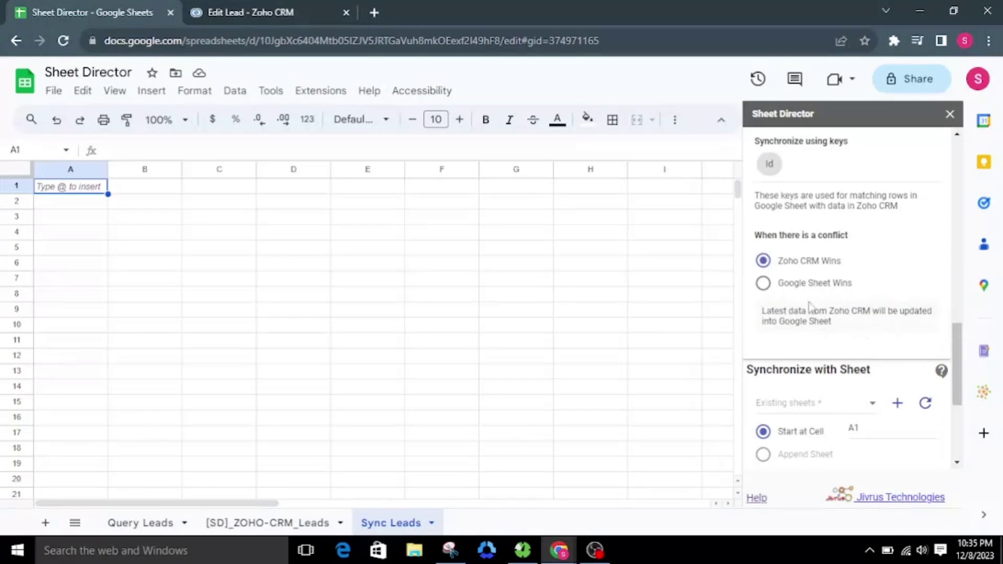
pyautogui.click(801, 285)
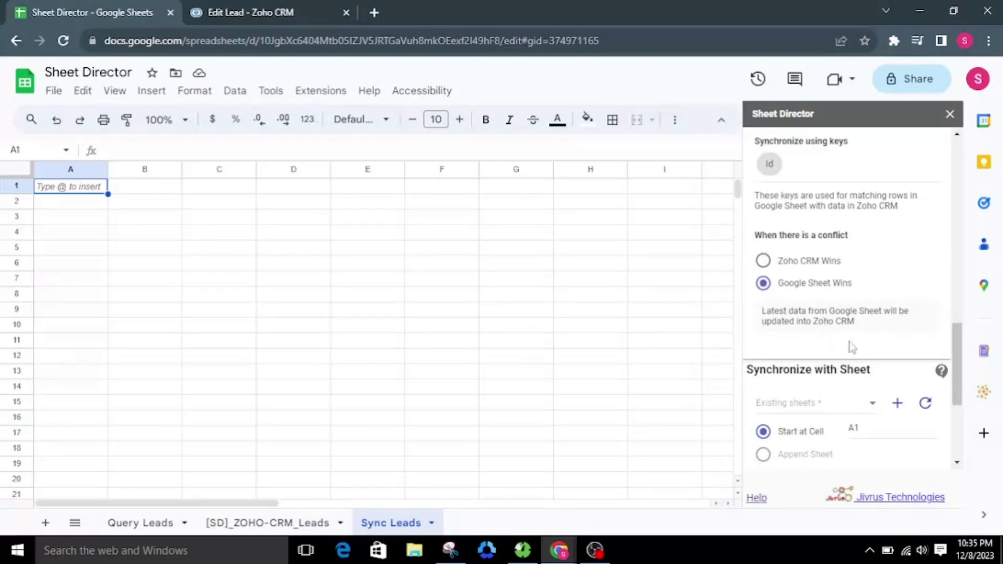
# Step: Target the existing Sync Leads sheet starting at cell A1 and save the sync service
pyautogui.scroll(-3, 851, 347)
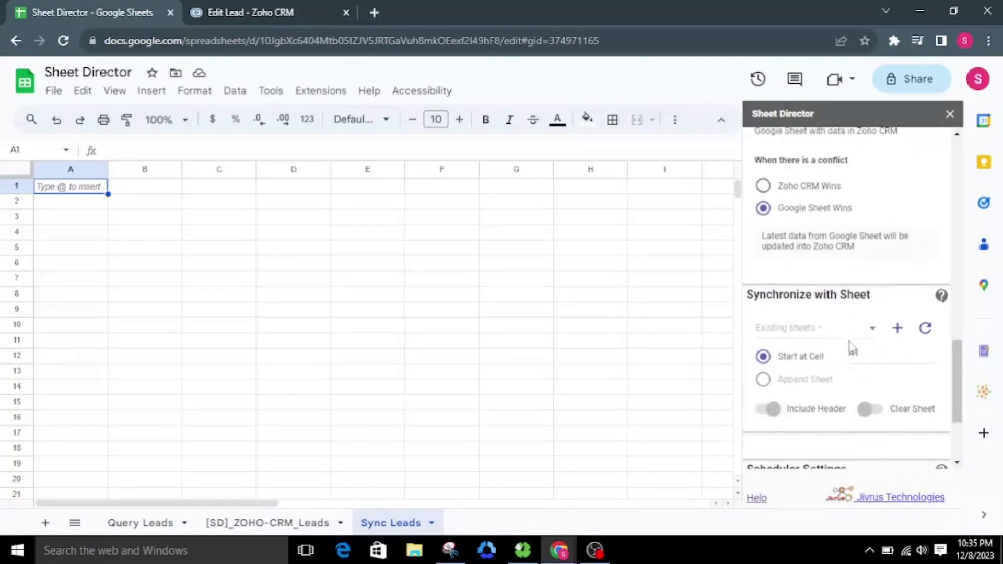
pyautogui.click(830, 264)
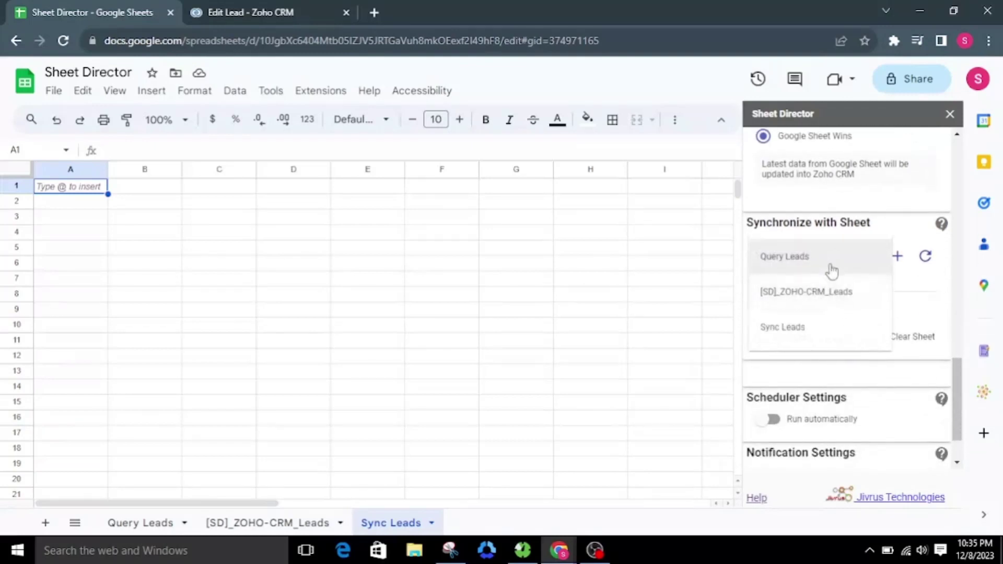
pyautogui.click(824, 328)
pyautogui.scroll(1, 825, 277)
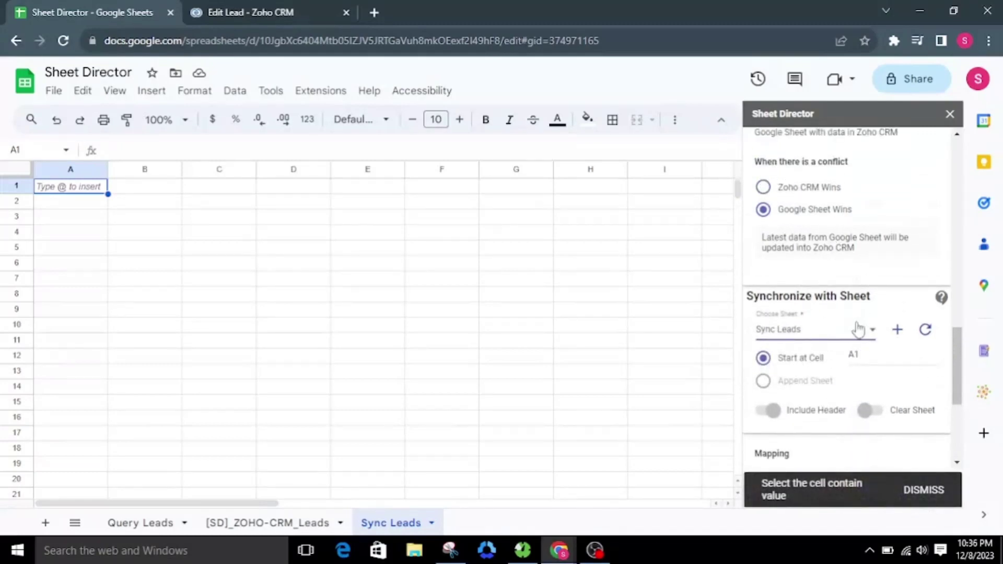
pyautogui.click(865, 357)
pyautogui.scroll(-3, 872, 365)
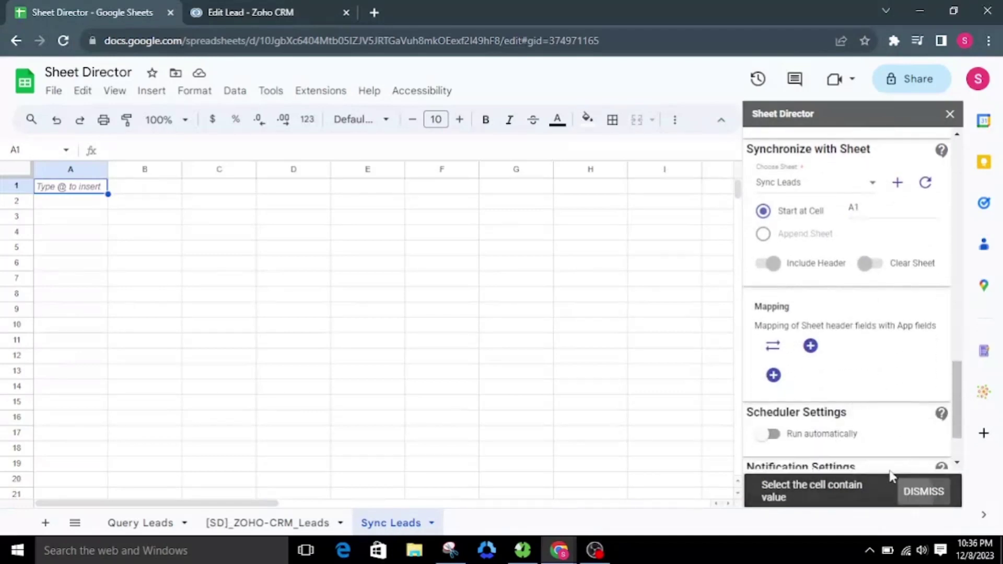
pyautogui.scroll(-2, 814, 433)
pyautogui.click(799, 445)
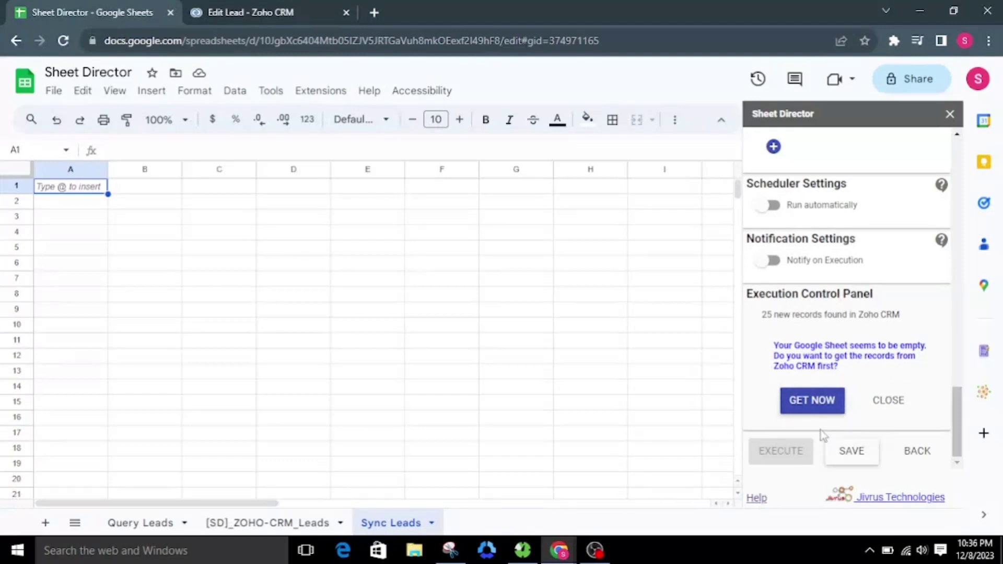
# Step: Use GET NOW to import the 25 Zoho CRM lead records into Sync Leads
pyautogui.click(813, 400)
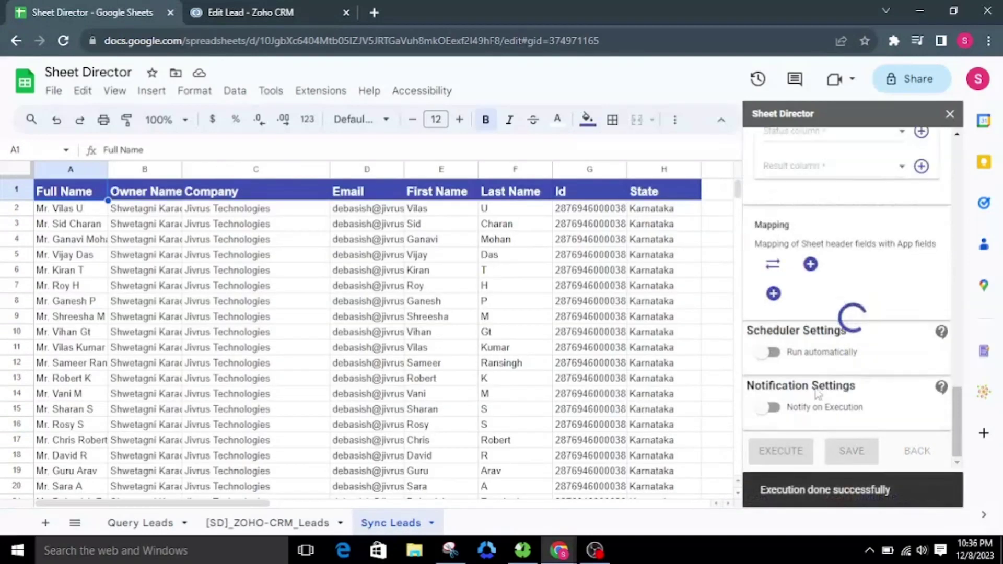
pyautogui.scroll(2, 838, 379)
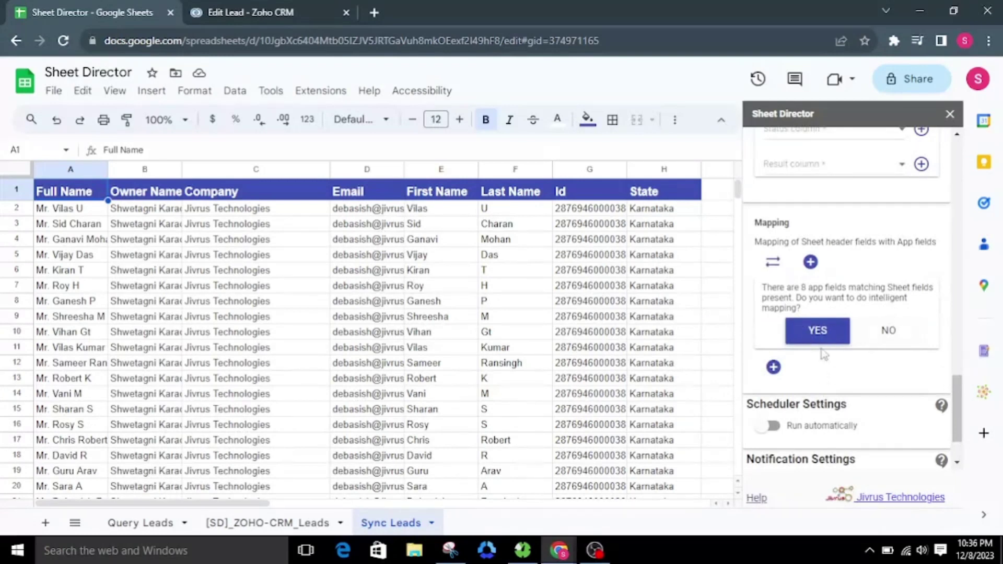
# Step: Accept intelligent mapping and review that Full Name through State pair with matching Zoho fields
pyautogui.click(820, 333)
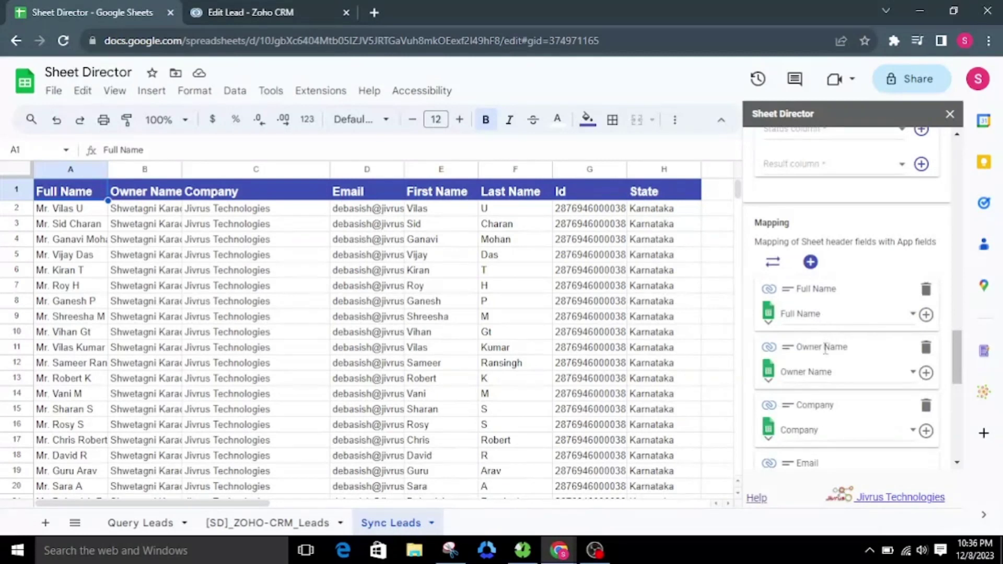
pyautogui.scroll(2, 828, 369)
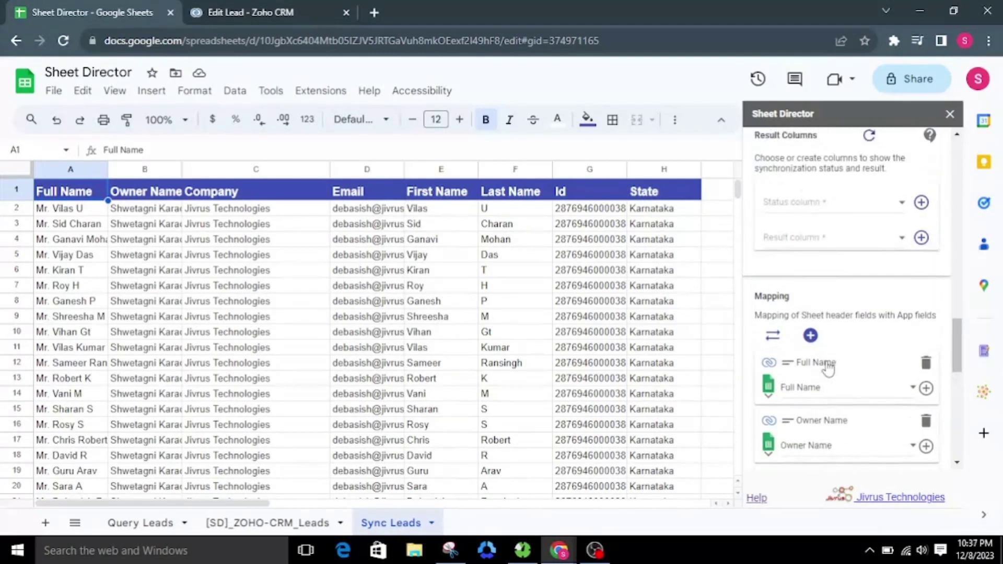
pyautogui.scroll(-3, 827, 370)
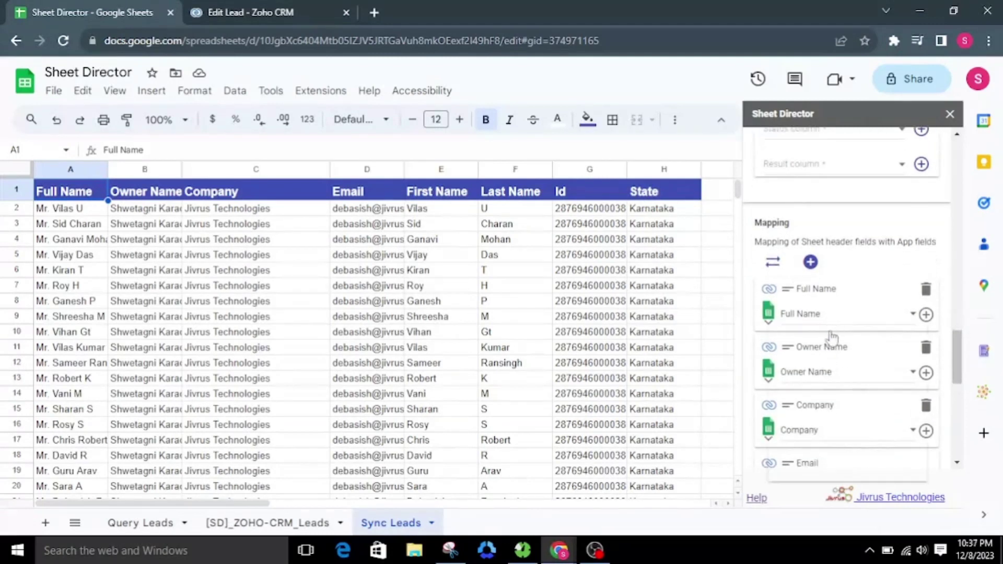
pyautogui.click(831, 316)
pyautogui.click(877, 308)
pyautogui.scroll(-10, 868, 369)
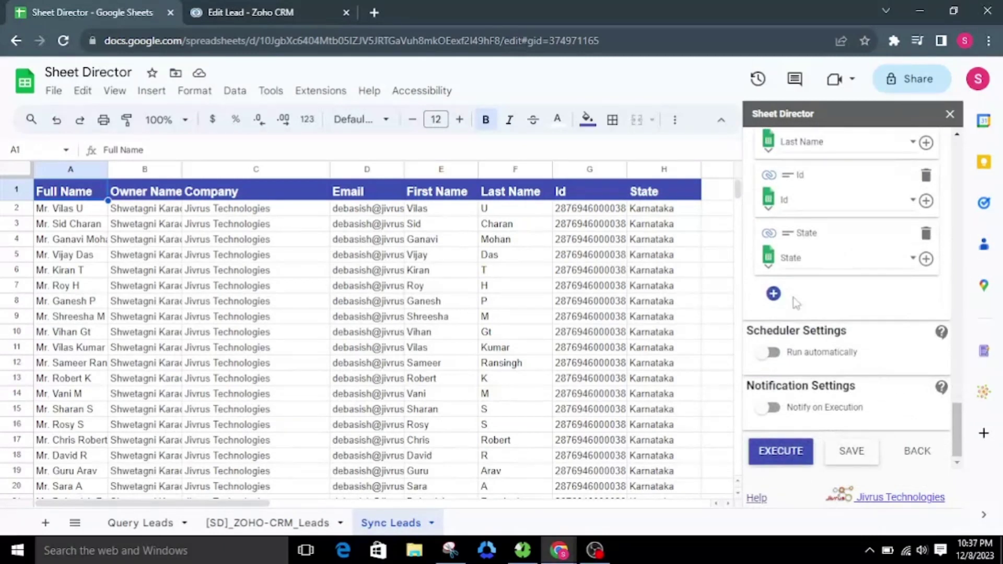
pyautogui.click(774, 295)
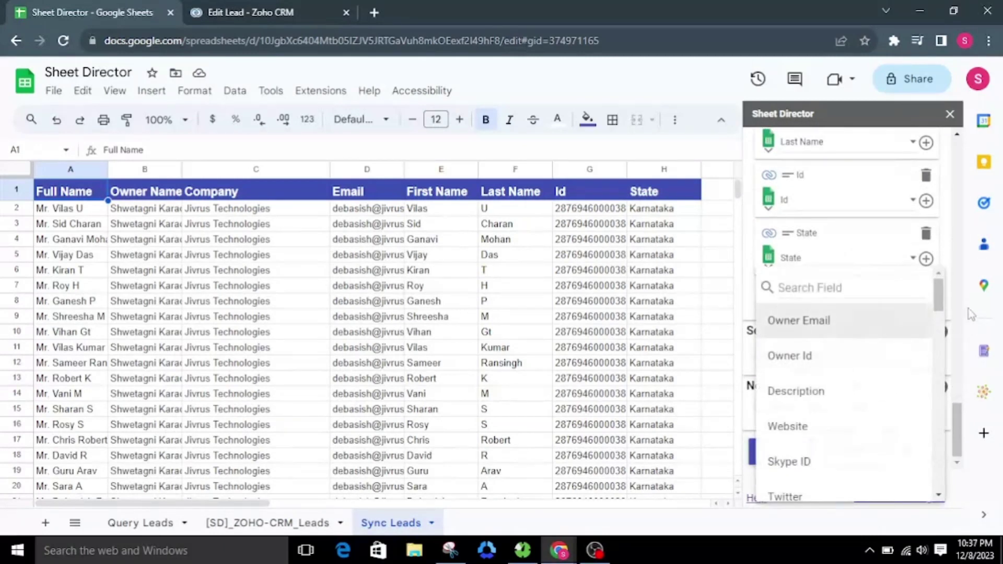
pyautogui.click(940, 266)
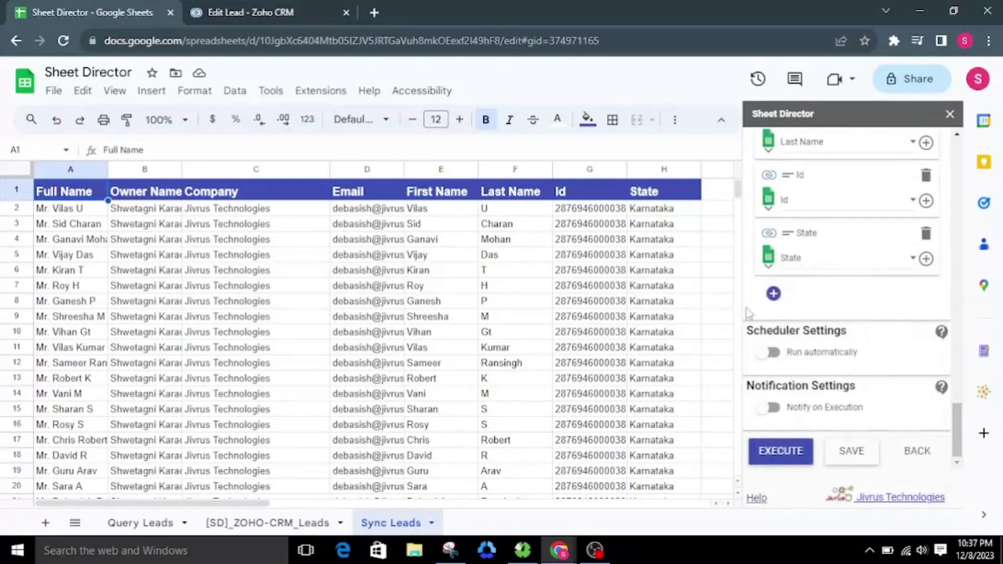
pyautogui.moveTo(221, 503); pyautogui.dragTo(304, 507)
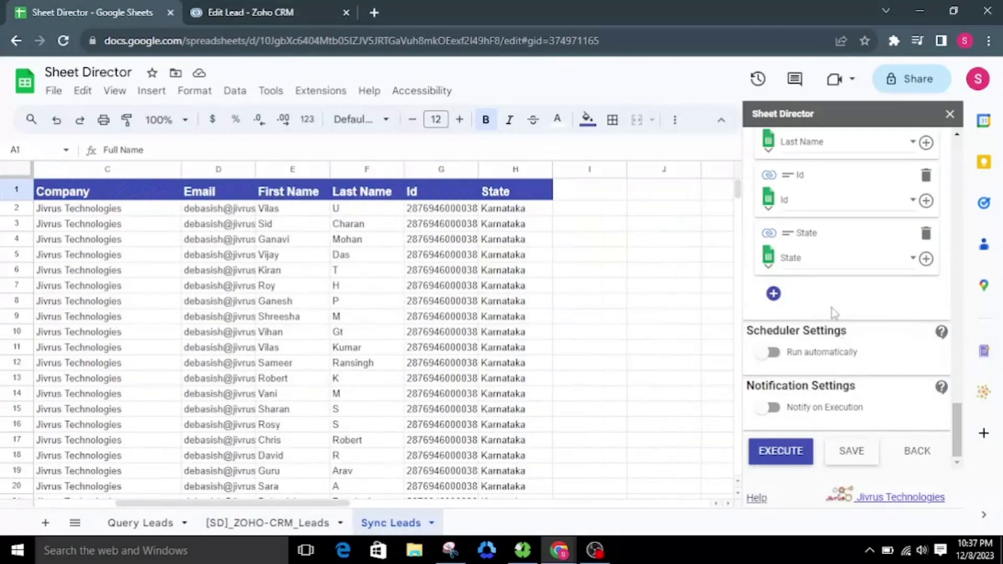
pyautogui.scroll(10, 831, 308)
# Step: Create the [SD] Status and [SD] Result result columns in the Sync Leads sheet
pyautogui.scroll(2, 831, 313)
pyautogui.click(922, 328)
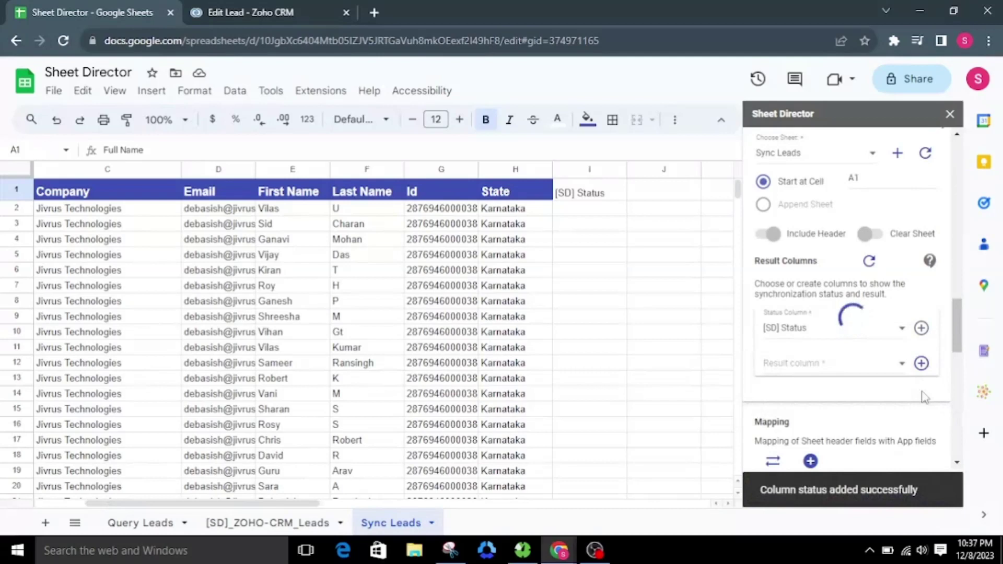
pyautogui.scroll(-1, 922, 391)
# Step: Clear Karnataka from the first lead's State cell H2
pyautogui.scroll(-1, 923, 391)
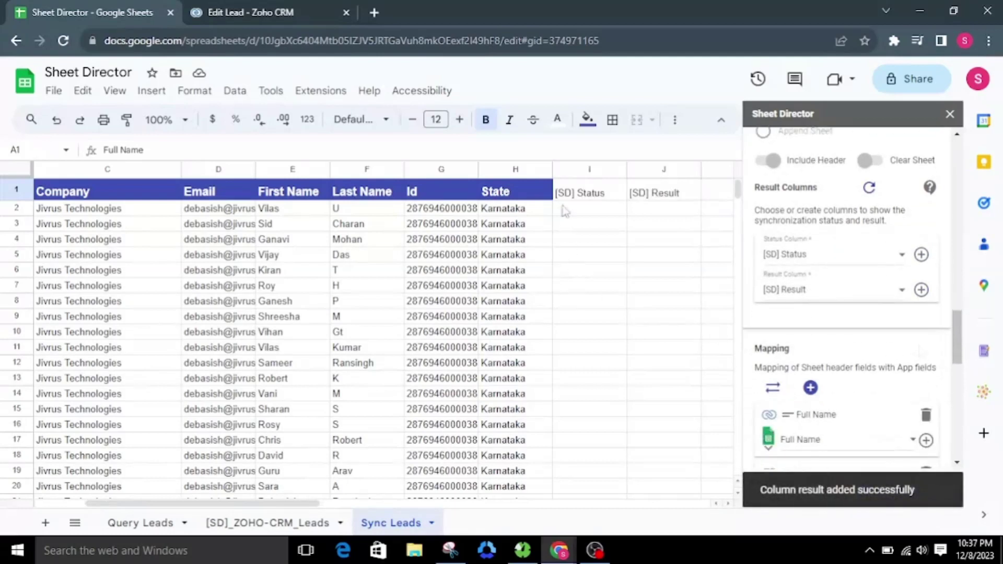
pyautogui.click(497, 208)
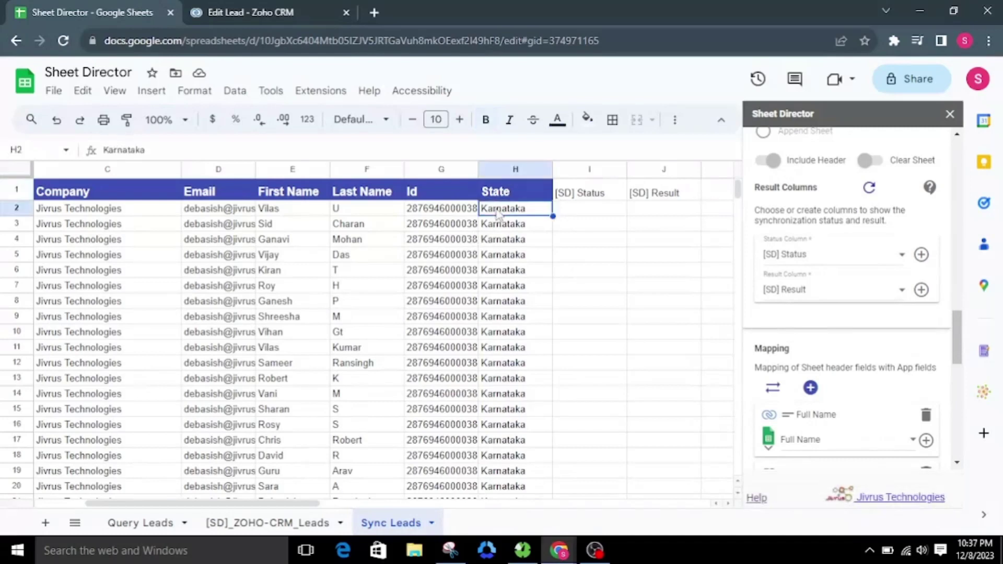
pyautogui.press('Delete')
# Step: Enter Kerala in H2 and fill it down through H8
pyautogui.write('Kerala')
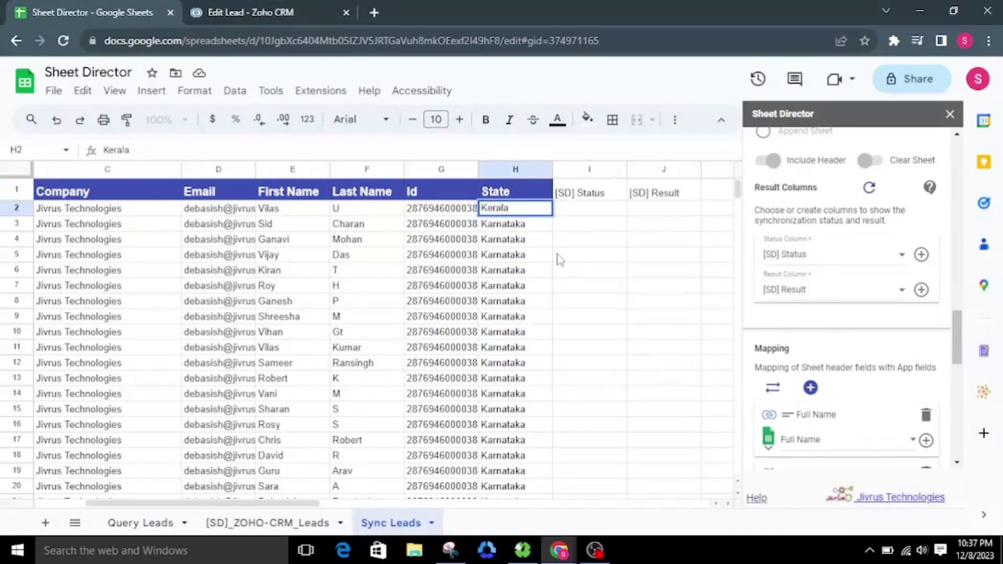
pyautogui.press('Tab')
pyautogui.hotkey('shift', 'Tab')
pyautogui.moveTo(552, 216); pyautogui.dragTo(553, 302)
pyautogui.click(578, 320)
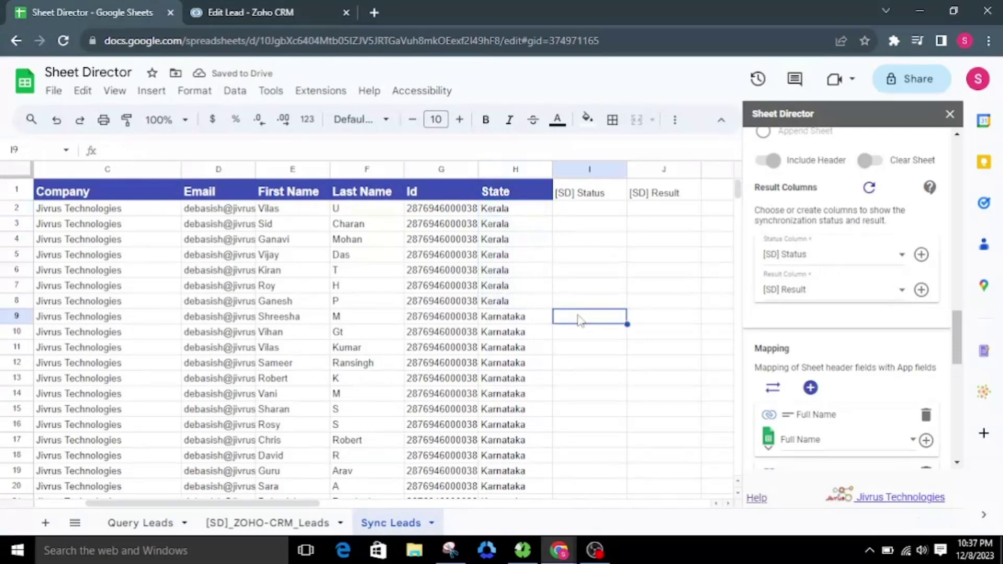
pyautogui.moveTo(301, 509); pyautogui.dragTo(253, 506)
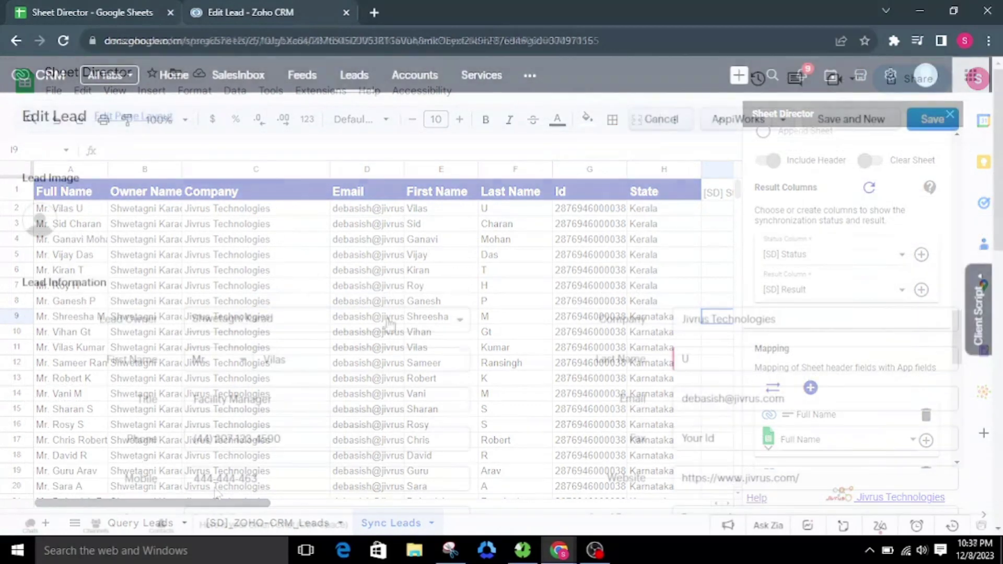
# Step: Confirm the Zoho lead still shows Karnataka, then run EXECUTE to find 25 sheet records to update
pyautogui.scroll(-10, 381, 365)
pyautogui.doubleClick(210, 357)
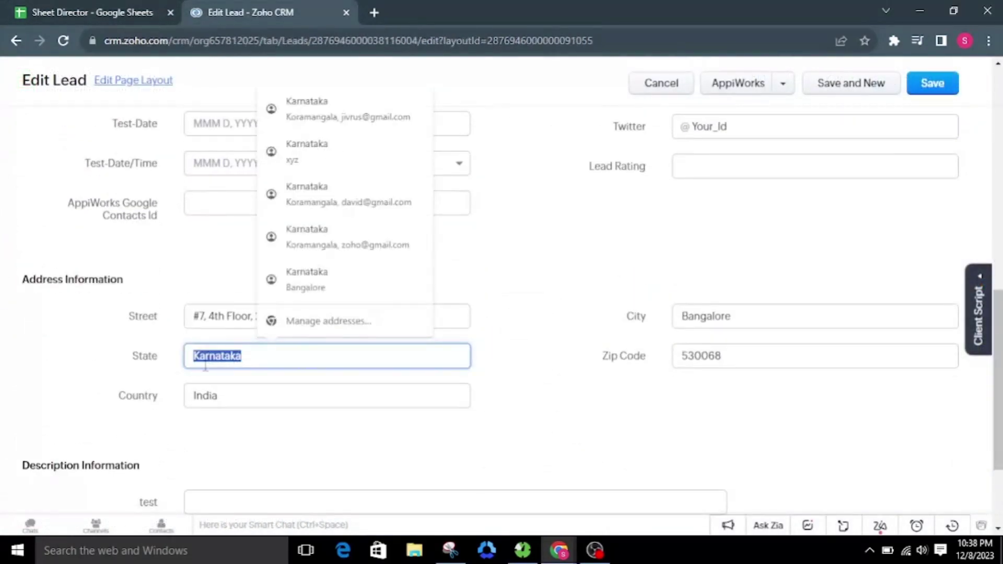
pyautogui.scroll(-1, 846, 397)
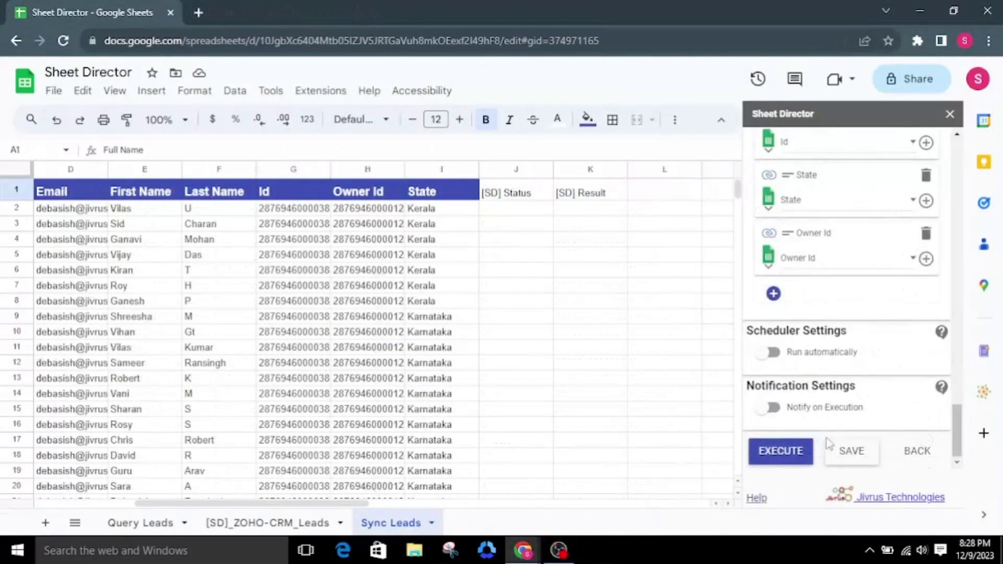
pyautogui.click(794, 454)
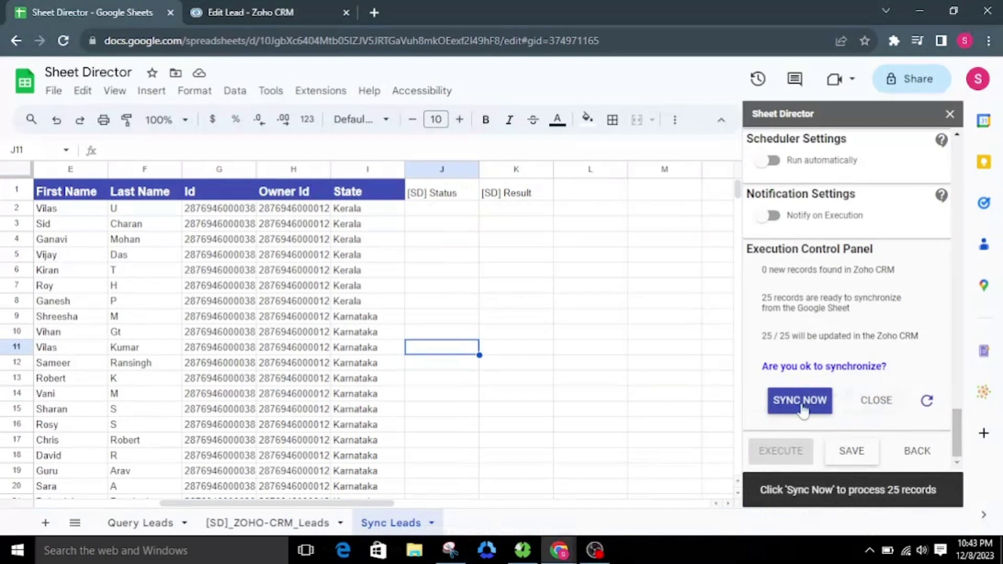
# Step: Run SYNC NOW so rows 2–8 read Synced Successfully, then view the Zoho Edit Lead tab
pyautogui.click(801, 403)
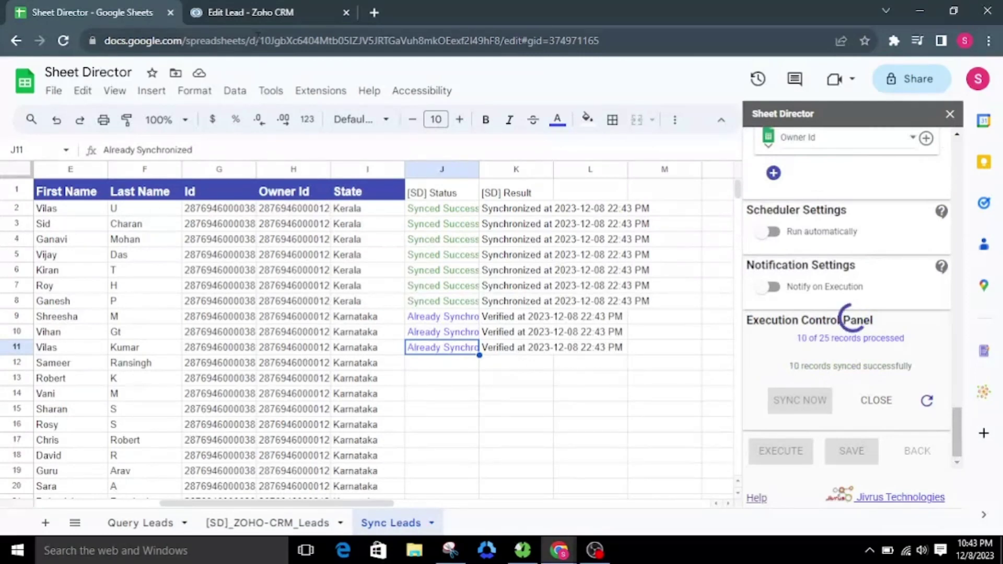
pyautogui.click(262, 12)
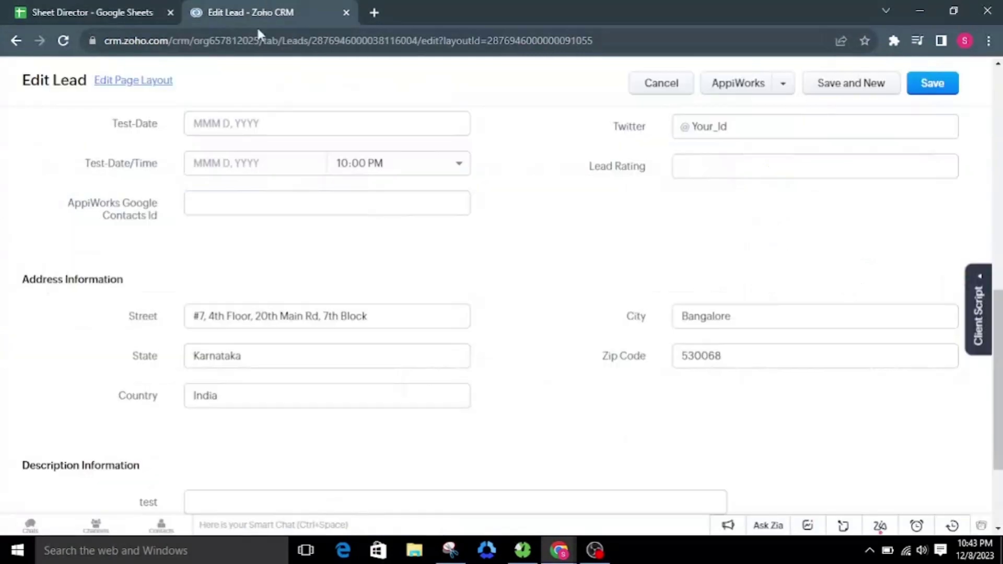
# Step: Reload the Zoho lead to verify its State changed to Kerala, then return to the spreadsheet
pyautogui.click(64, 40)
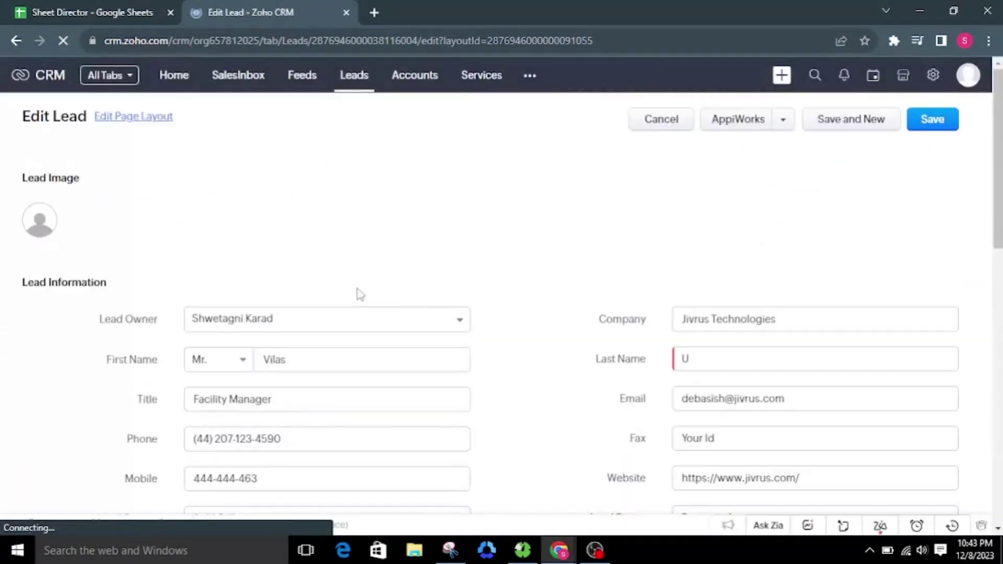
pyautogui.scroll(6, 322, 296)
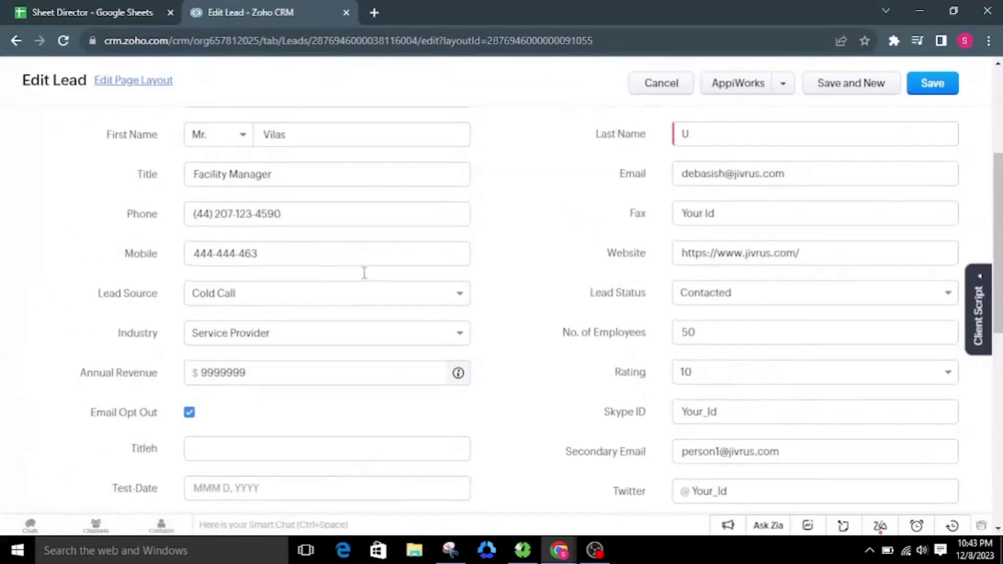
pyautogui.scroll(3, 364, 272)
pyautogui.doubleClick(272, 355)
pyautogui.scroll(-15, 363, 335)
pyautogui.doubleClick(219, 354)
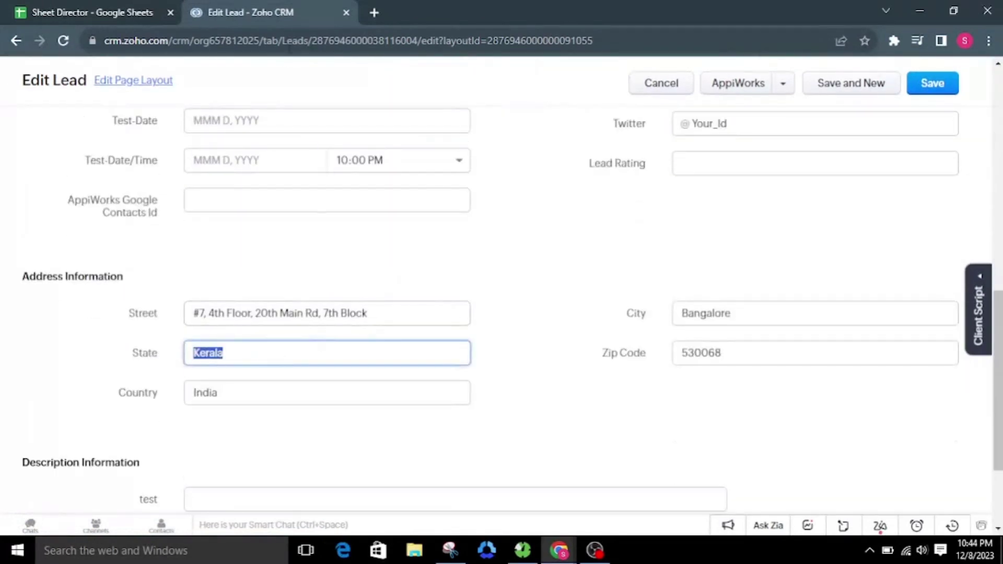
pyautogui.click(258, 267)
pyautogui.click(92, 1)
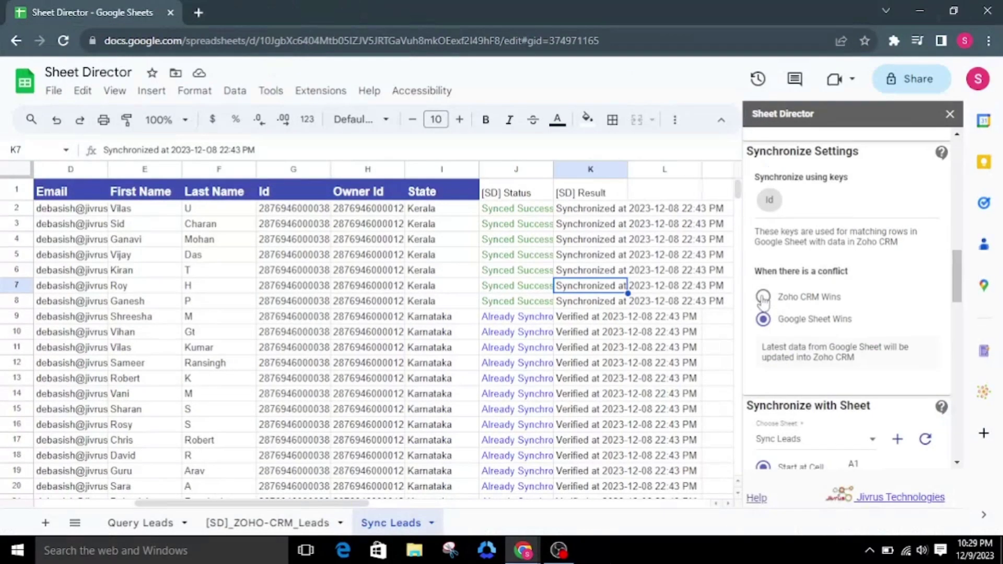
# Step: Set conflicts to Zoho CRM Wins and clear the old status and result values in J2:K30
pyautogui.click(814, 298)
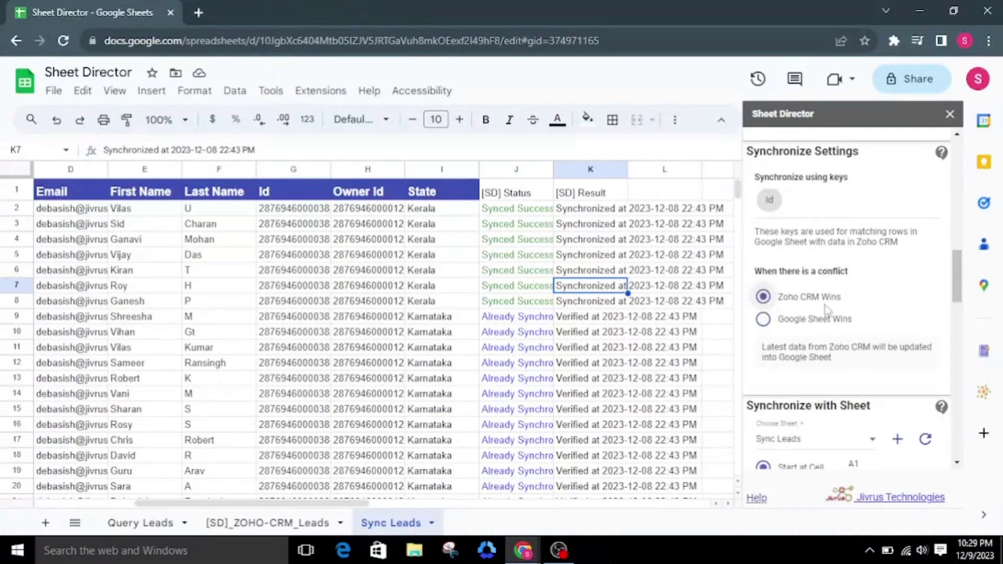
pyautogui.scroll(-3, 825, 309)
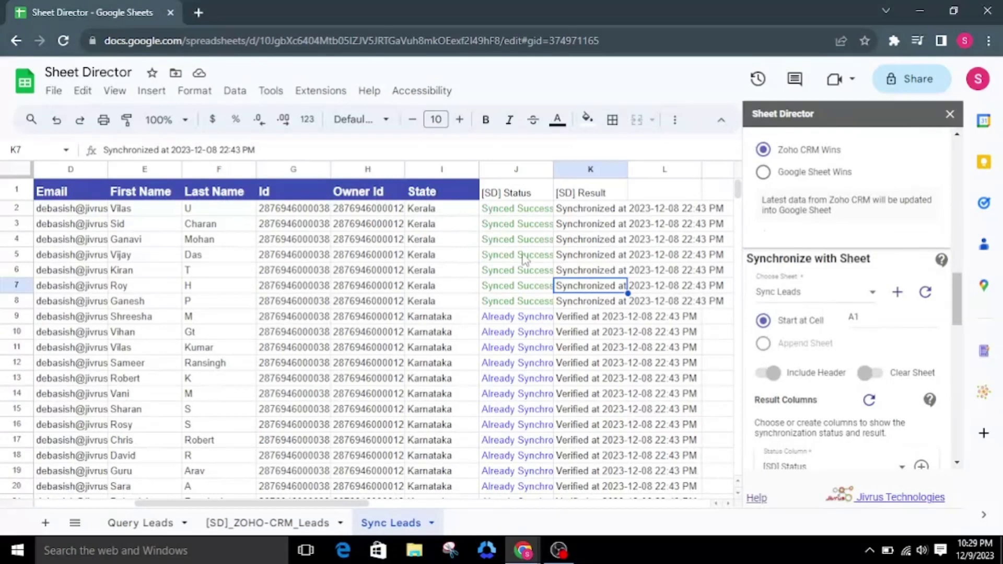
pyautogui.moveTo(513, 209); pyautogui.dragTo(627, 413)
pyautogui.press('Delete')
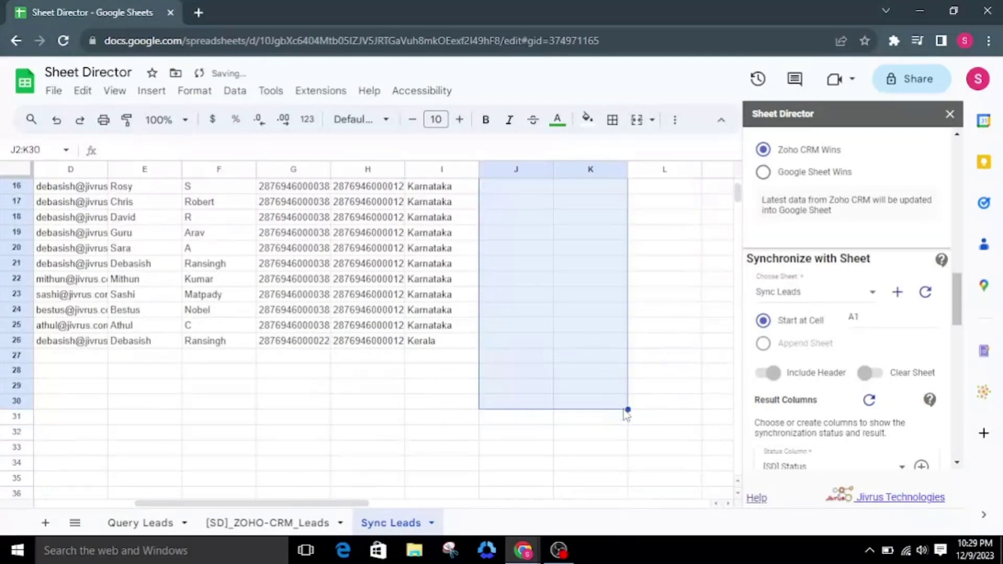
# Step: Change cell I2's State from Kerala to Karnataka for the first lead
pyautogui.click(641, 274)
pyautogui.scroll(4, 638, 280)
pyautogui.scroll(1, 638, 280)
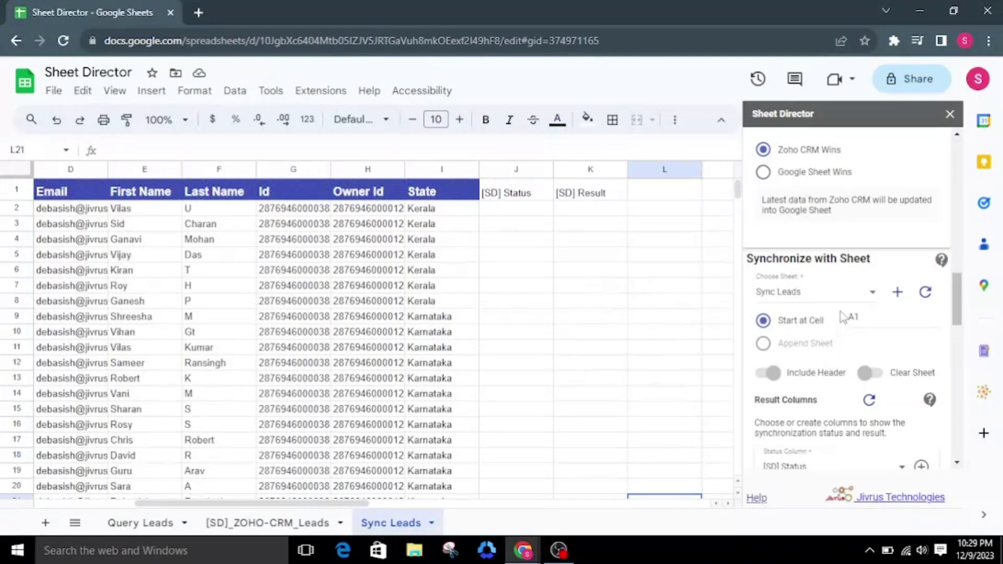
pyautogui.click(444, 207)
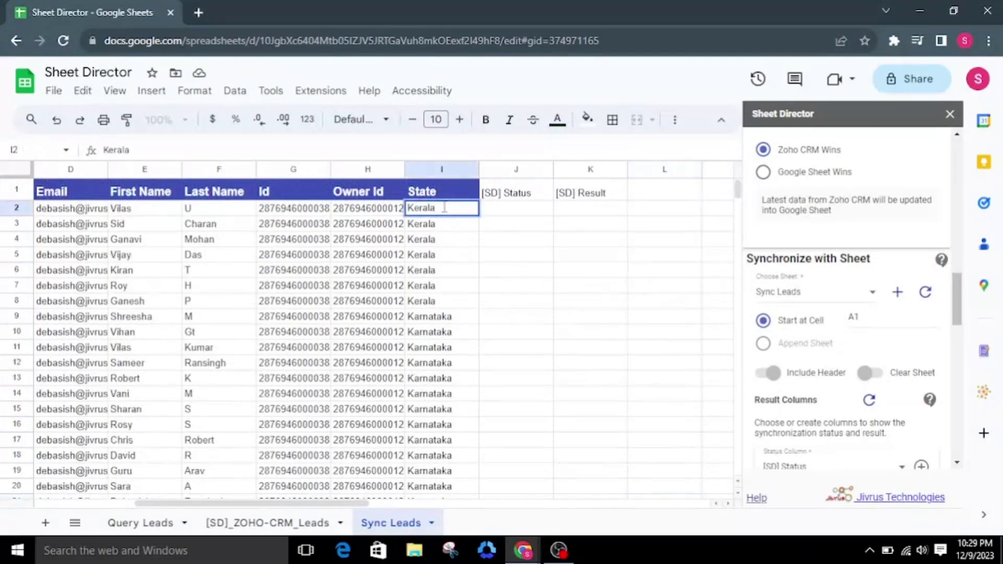
pyautogui.doubleClick(444, 208)
pyautogui.write('Karnataka')
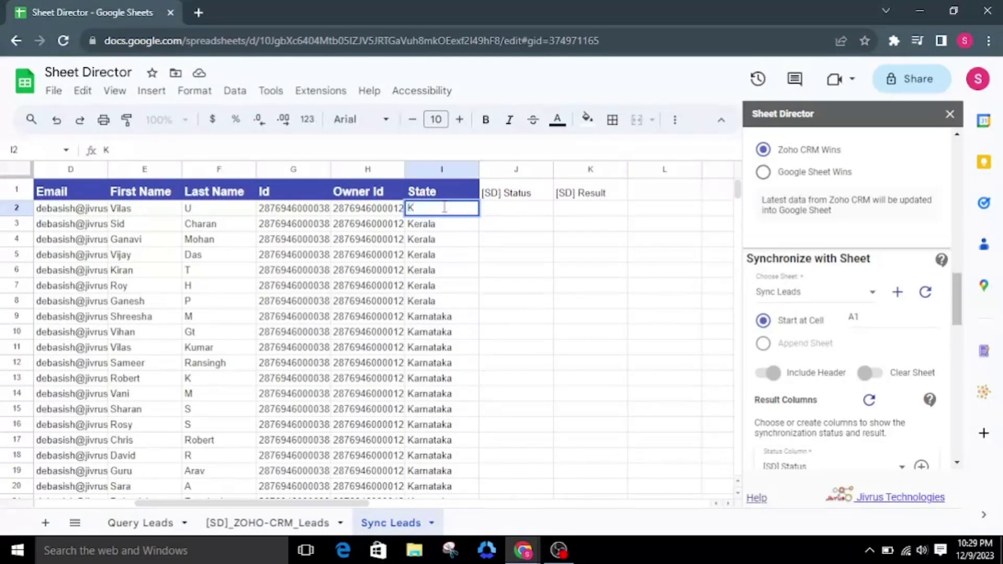
pyautogui.click(525, 248)
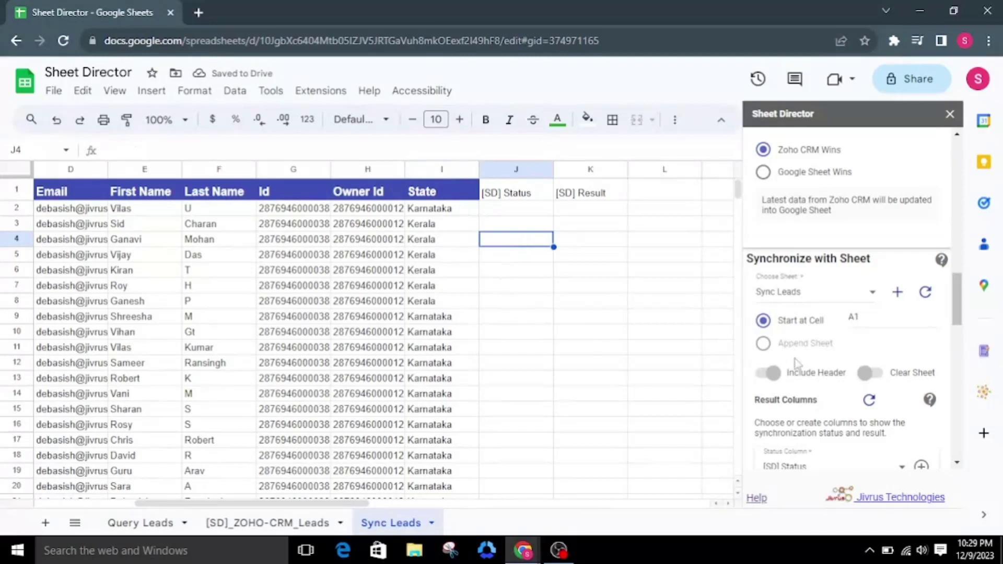
pyautogui.scroll(-2, 827, 336)
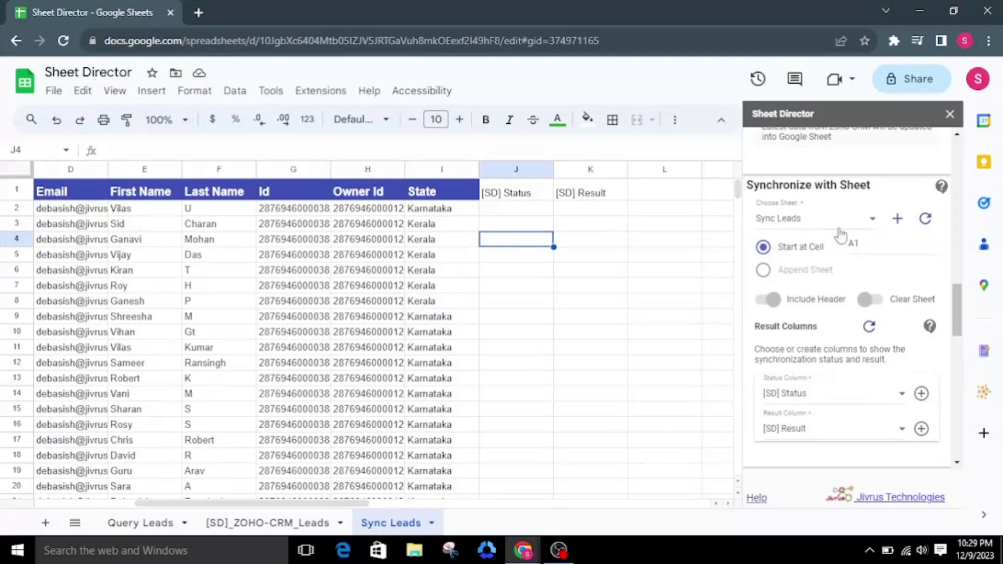
# Step: Execute the sync setup to review the 25 records pending synchronization
pyautogui.click(887, 250)
pyautogui.scroll(-10, 856, 410)
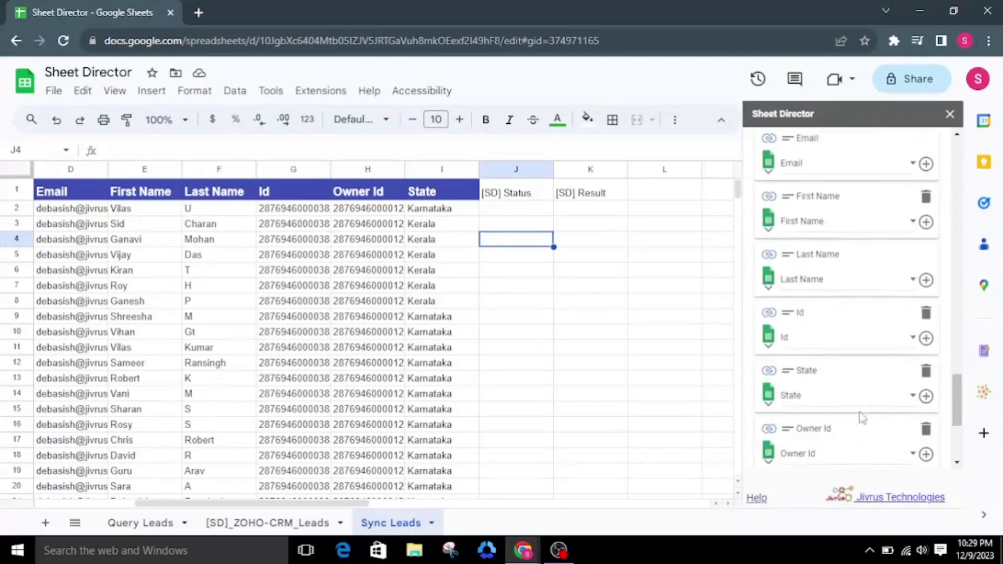
pyautogui.click(794, 459)
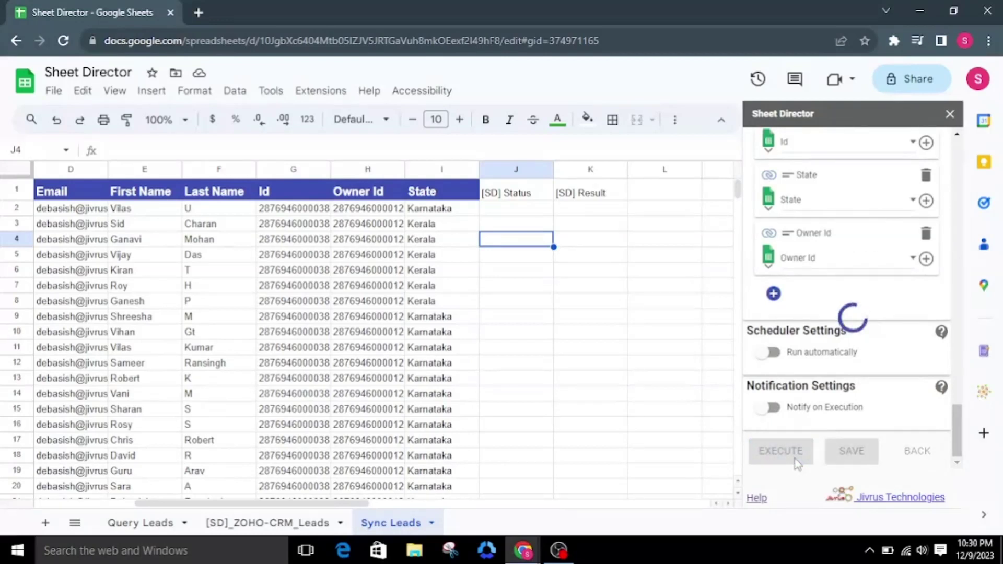
pyautogui.scroll(-1, 822, 411)
pyautogui.scroll(-3, 823, 411)
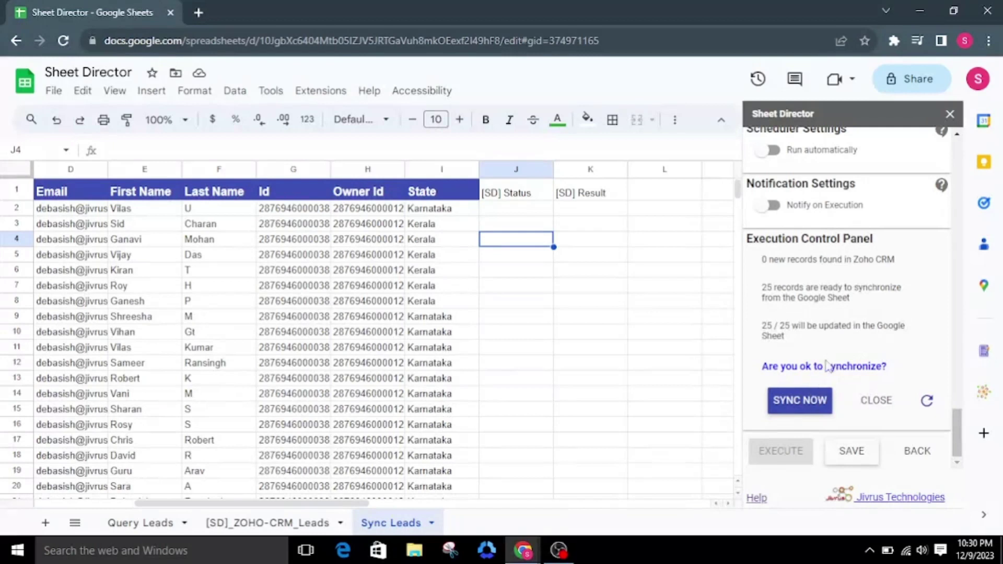
# Step: Sync the 25 records now so Zoho CRM restores Kerala in row 2
pyautogui.click(808, 399)
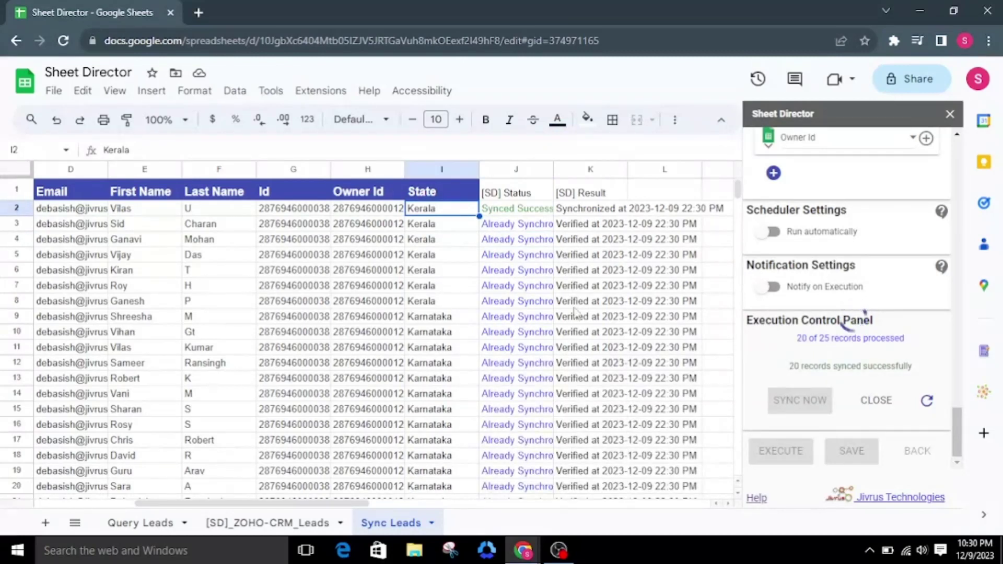
pyautogui.scroll(-2, 576, 312)
pyautogui.scroll(-1, 576, 312)
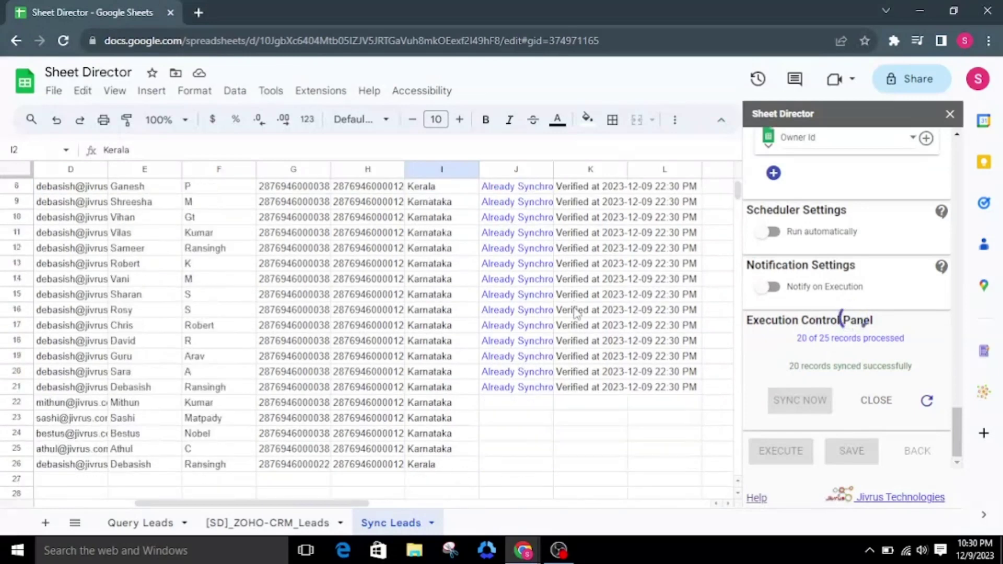
pyautogui.scroll(3, 576, 313)
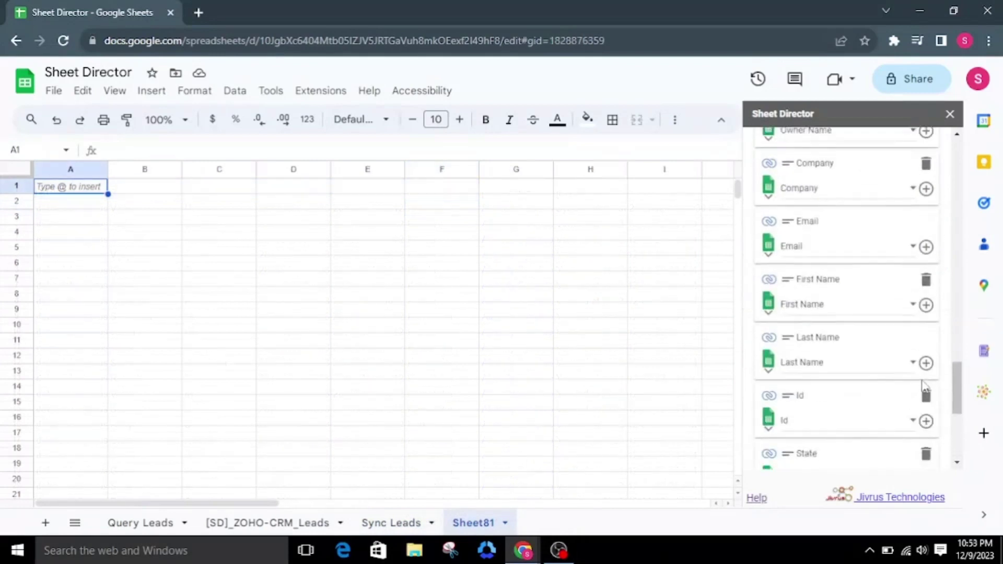
pyautogui.scroll(10, 923, 386)
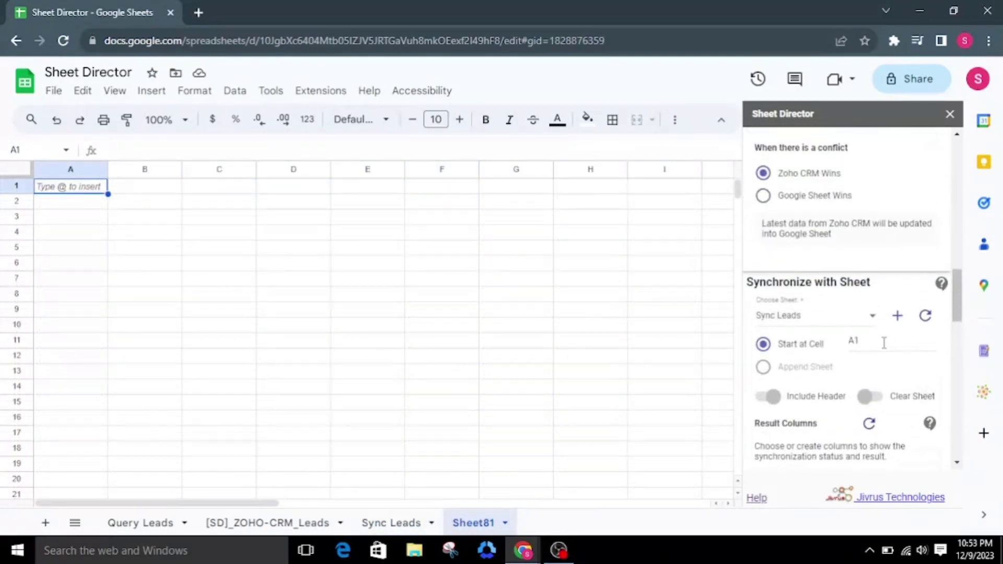
# Step: Target Sheet81 in Choose Sheet and import the 25 Zoho CRM leads starting at B1
pyautogui.click(884, 343)
pyautogui.click(835, 317)
pyautogui.click(806, 359)
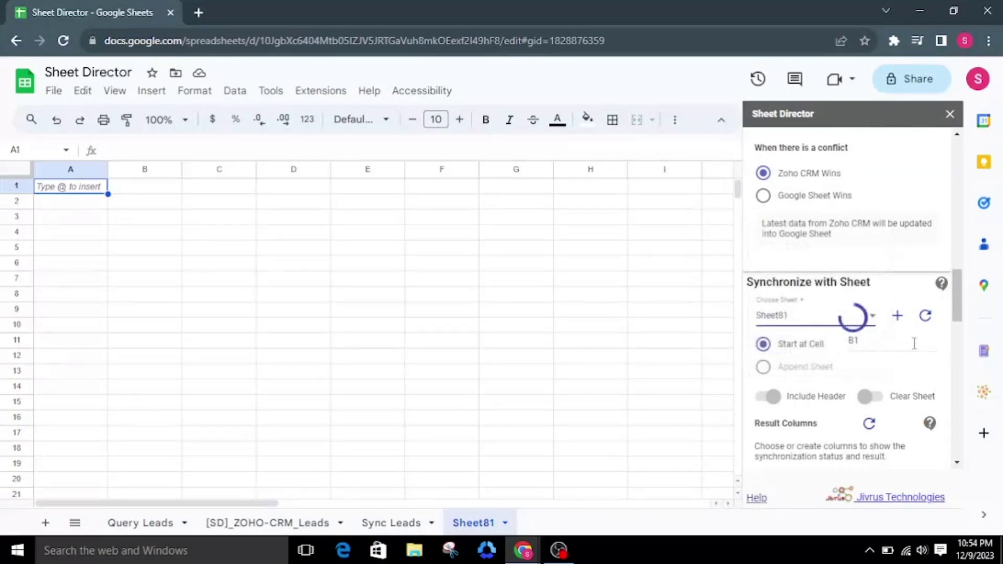
pyautogui.scroll(-3, 875, 433)
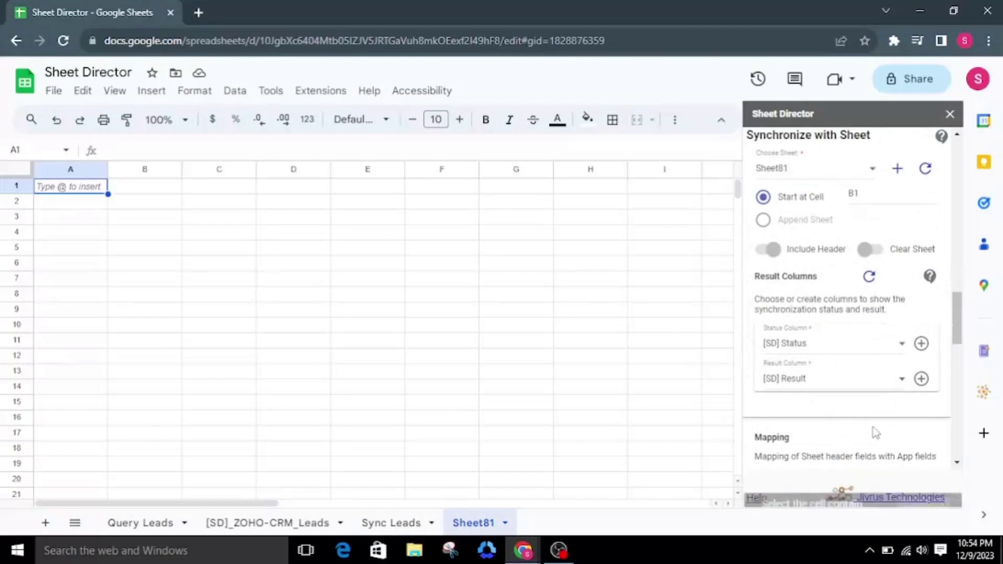
pyautogui.scroll(-10, 875, 432)
pyautogui.click(782, 448)
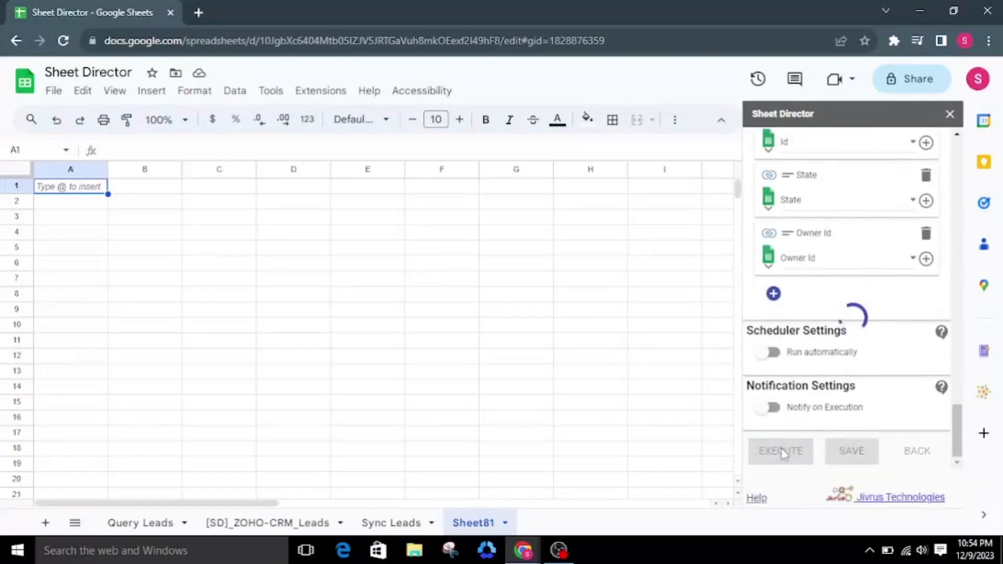
pyautogui.scroll(-3, 852, 365)
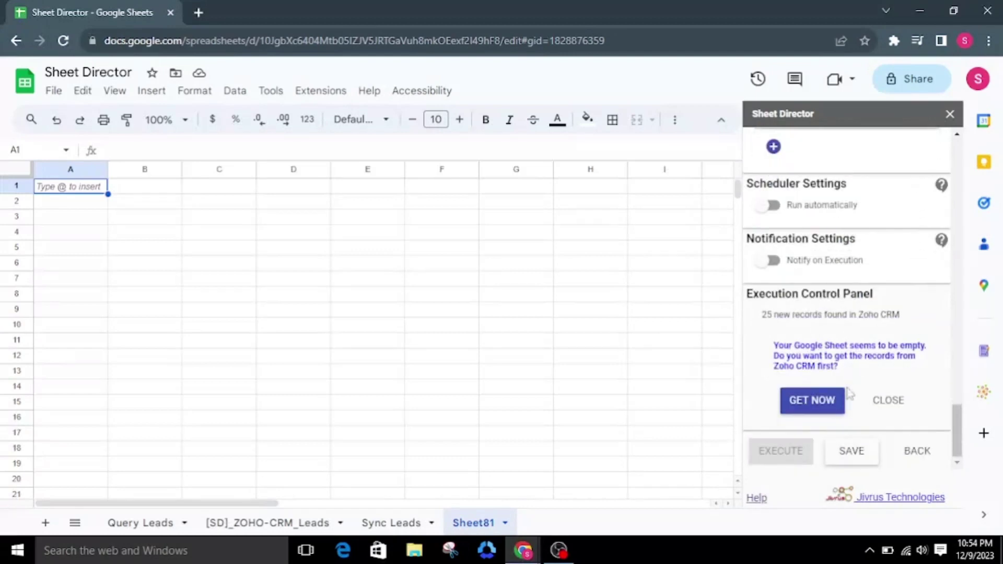
pyautogui.click(815, 401)
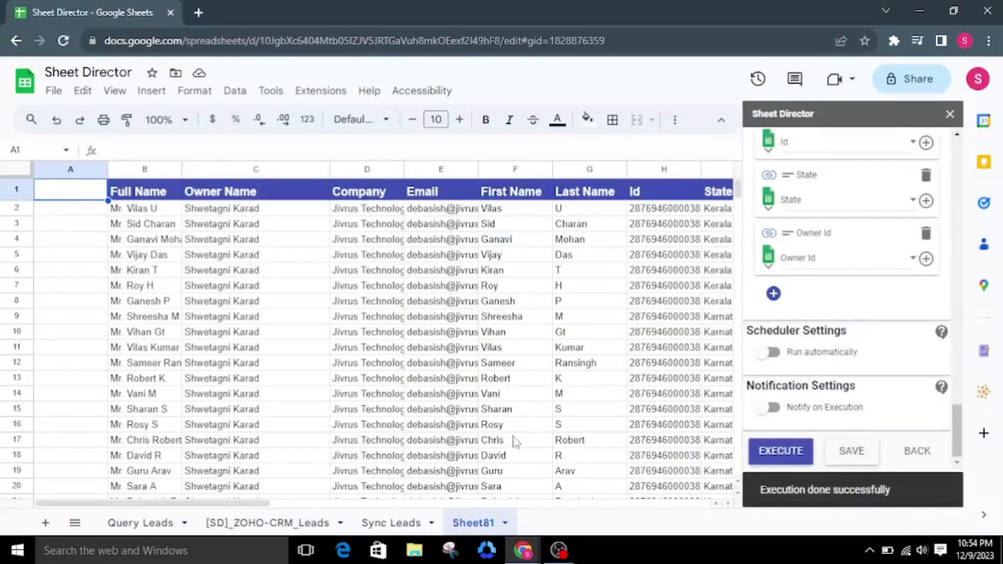
# Step: Add [SD] Status and [SD] Result columns to Sheet81 and execute to list 25 ready records
pyautogui.moveTo(214, 504); pyautogui.dragTo(344, 520)
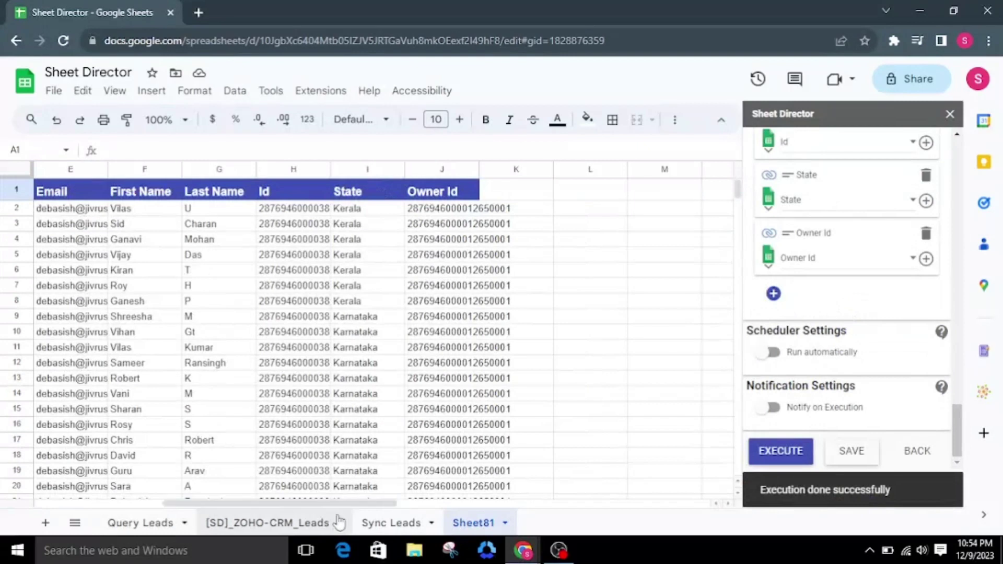
pyautogui.scroll(6, 895, 387)
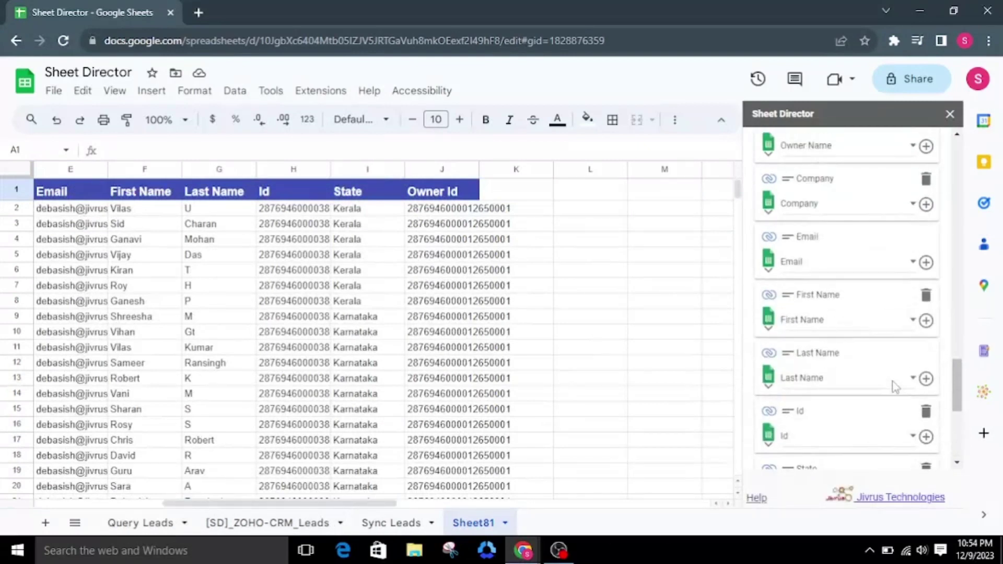
pyautogui.scroll(6, 894, 386)
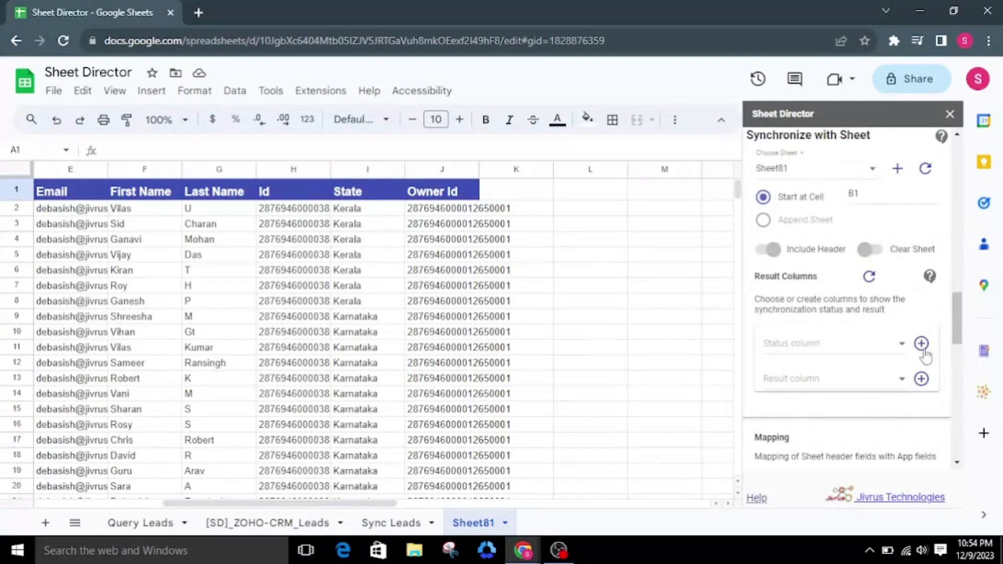
pyautogui.click(922, 344)
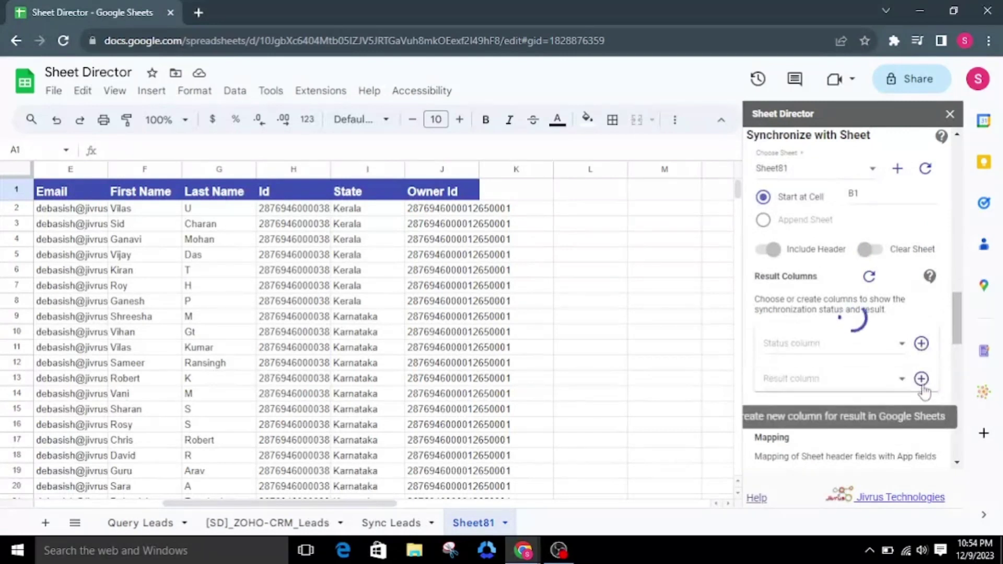
pyautogui.click(921, 379)
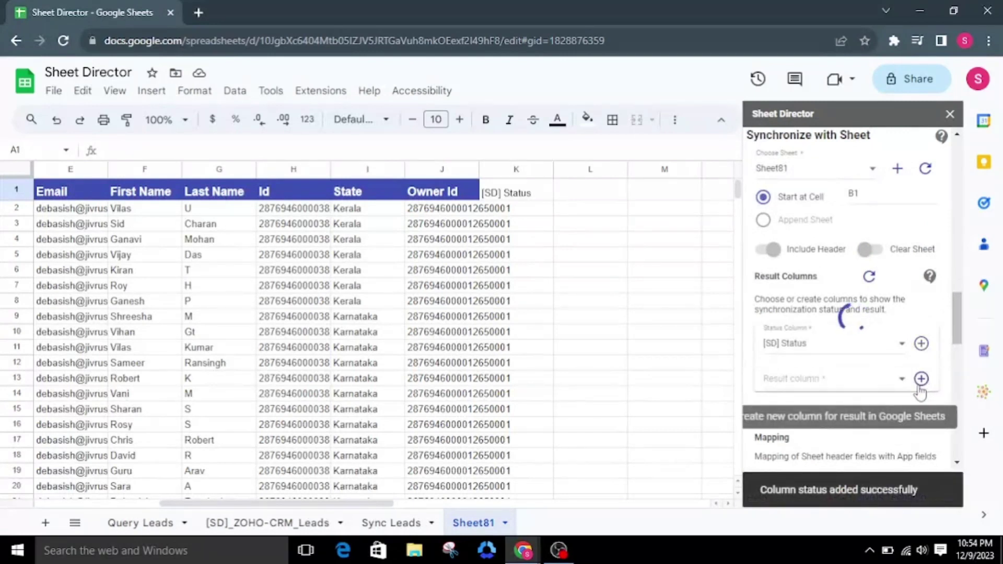
pyautogui.scroll(-10, 921, 379)
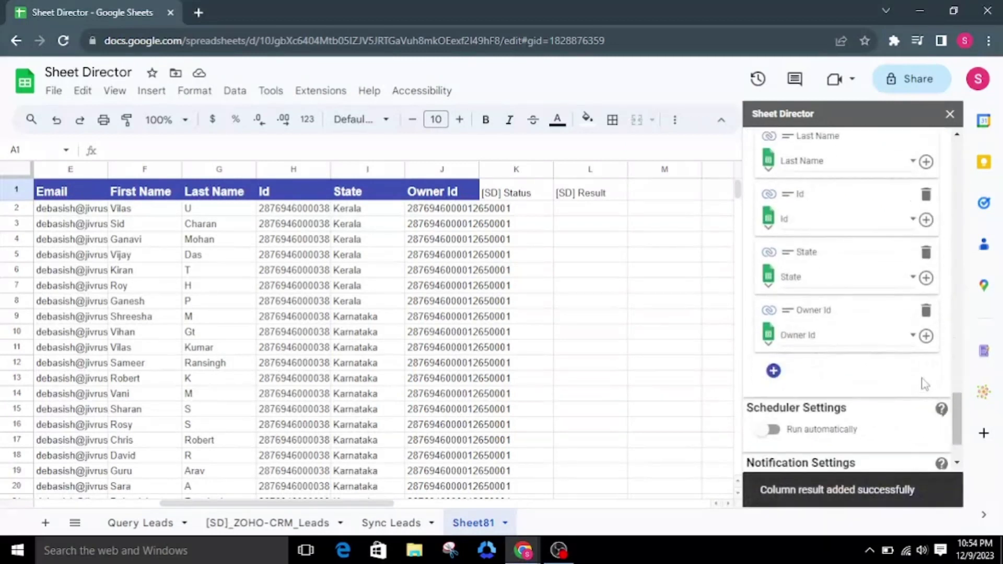
pyautogui.click(782, 451)
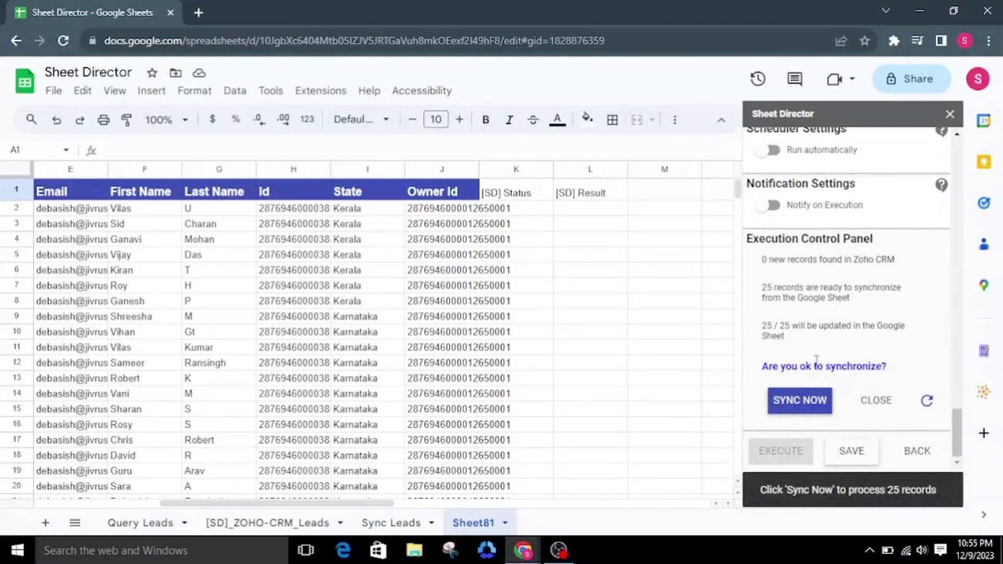
# Step: Confirm with SYNC NOW to begin syncing Sheet81's 25 leads with Zoho CRM
pyautogui.click(798, 402)
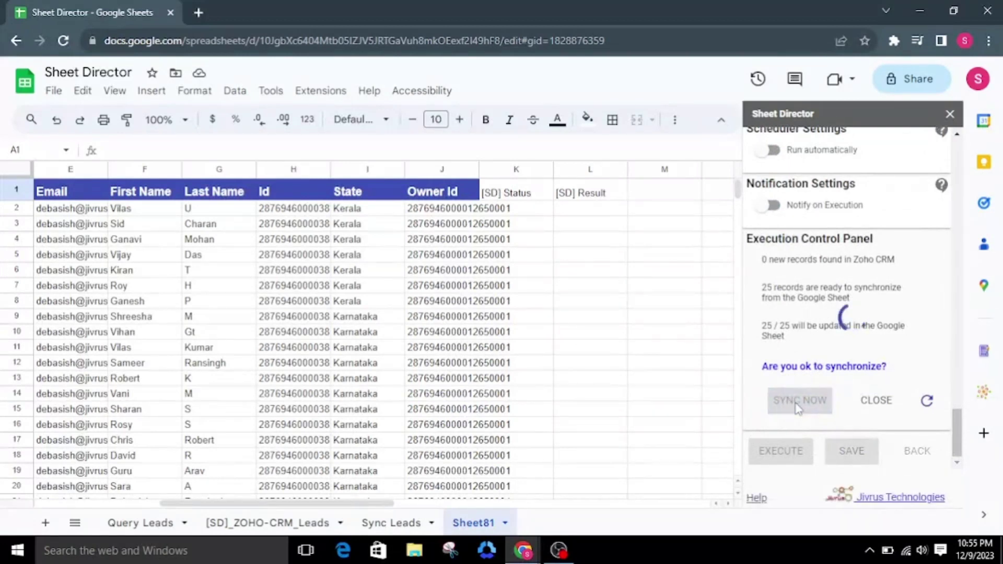